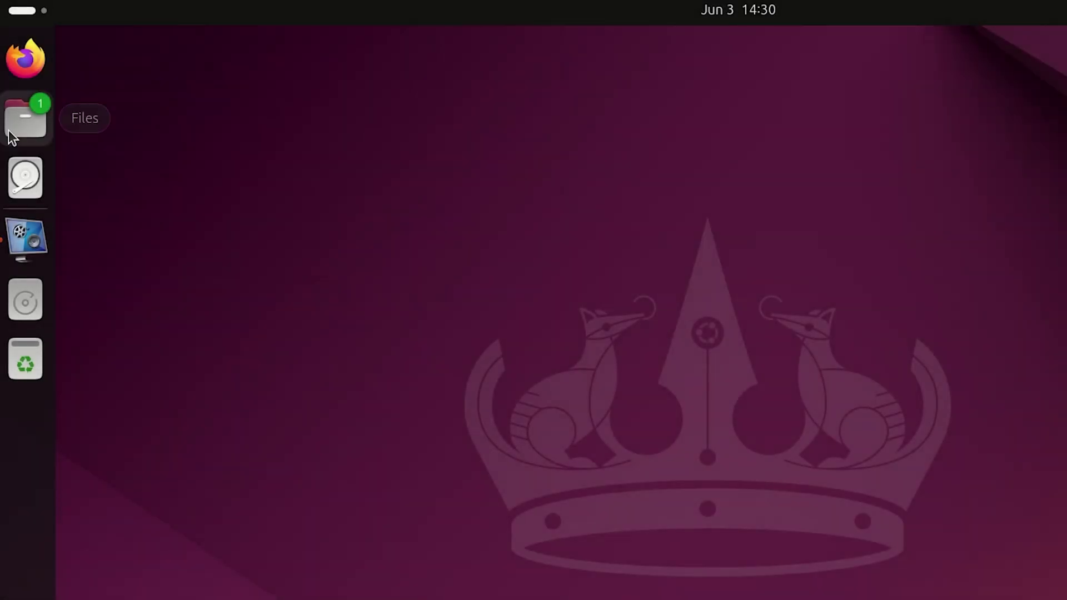
Open ~/VirtualBox VMs/win10_1 in Files, showing Logs, win10.vbox, win10.vbox-prev and win10.vdi
left_click(8, 130)
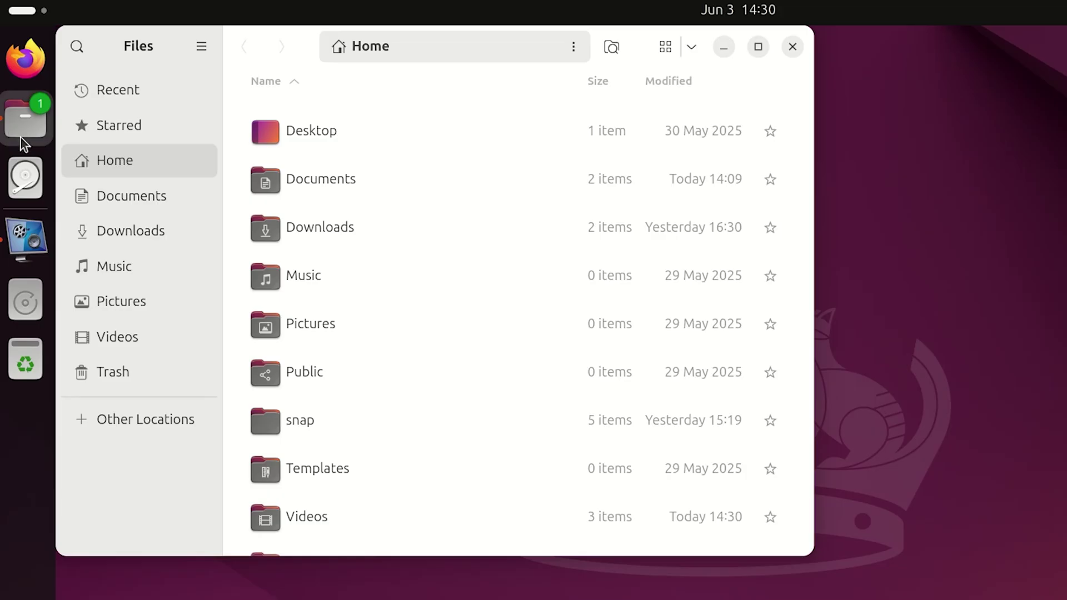
scroll(404, 228, "down", 1)
left_click(404, 514)
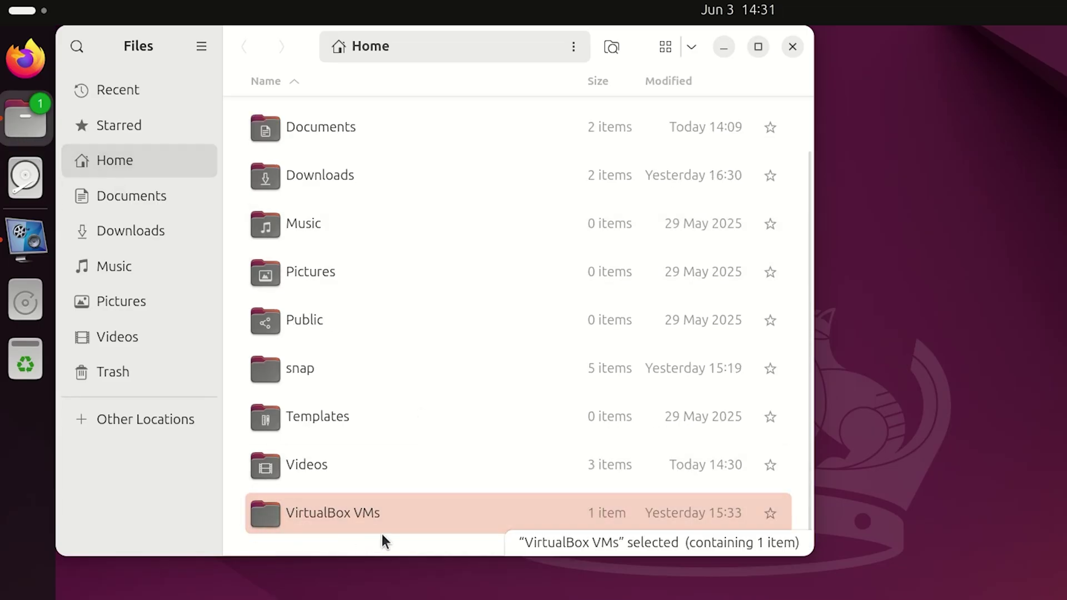
left_click(467, 48)
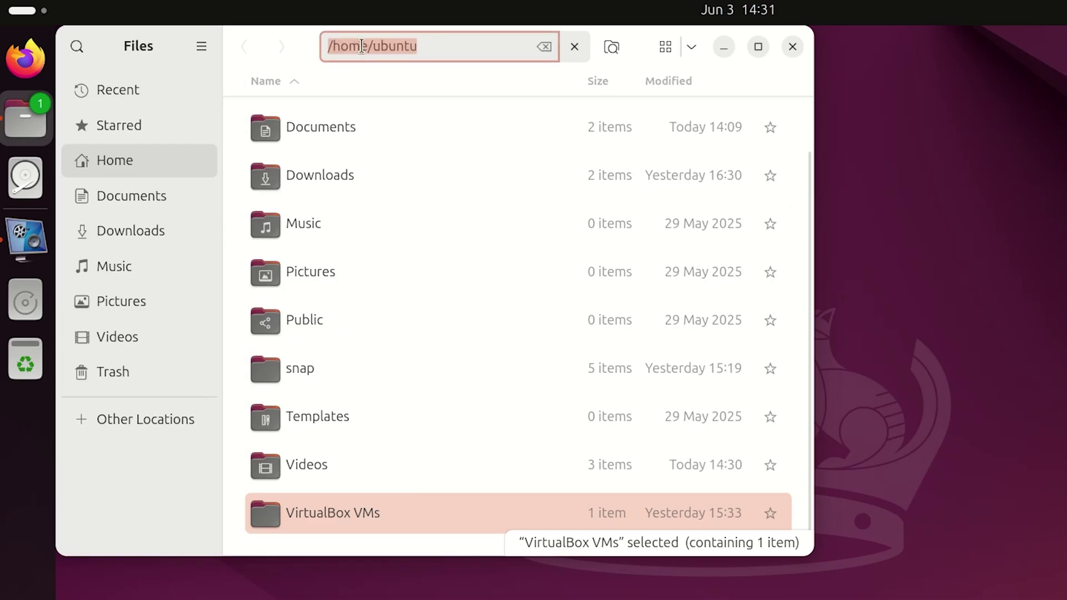
left_click(326, 511)
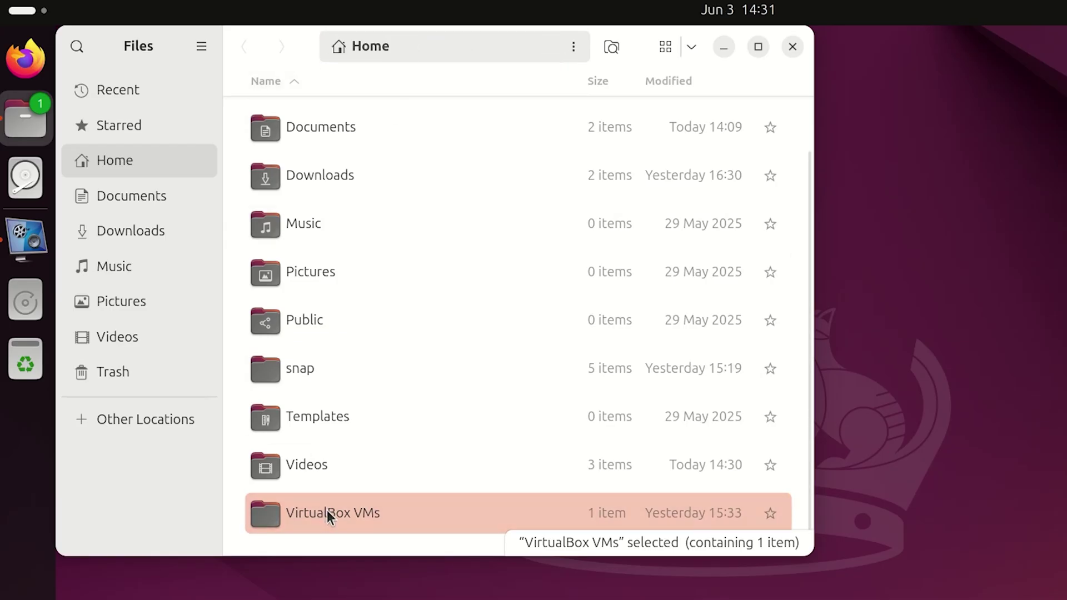
double_click(328, 512)
left_click(323, 136)
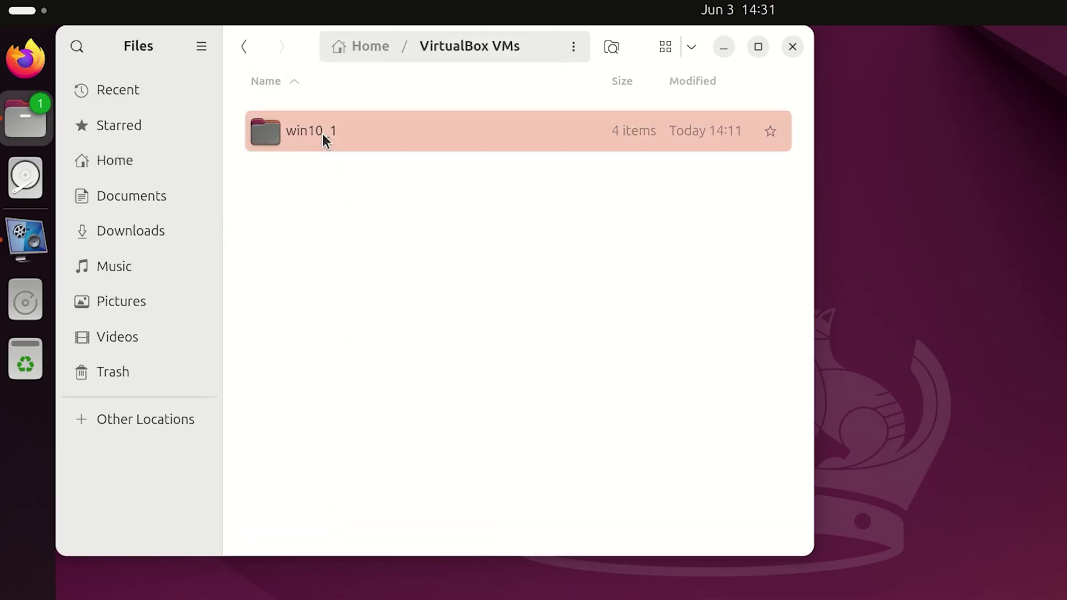
left_click(535, 53)
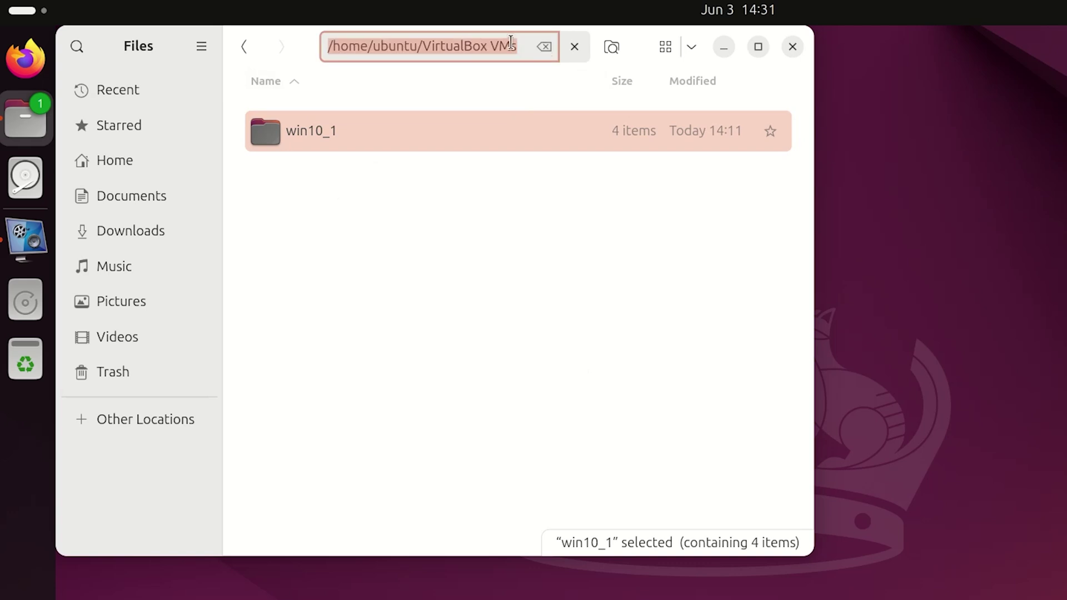
double_click(362, 135)
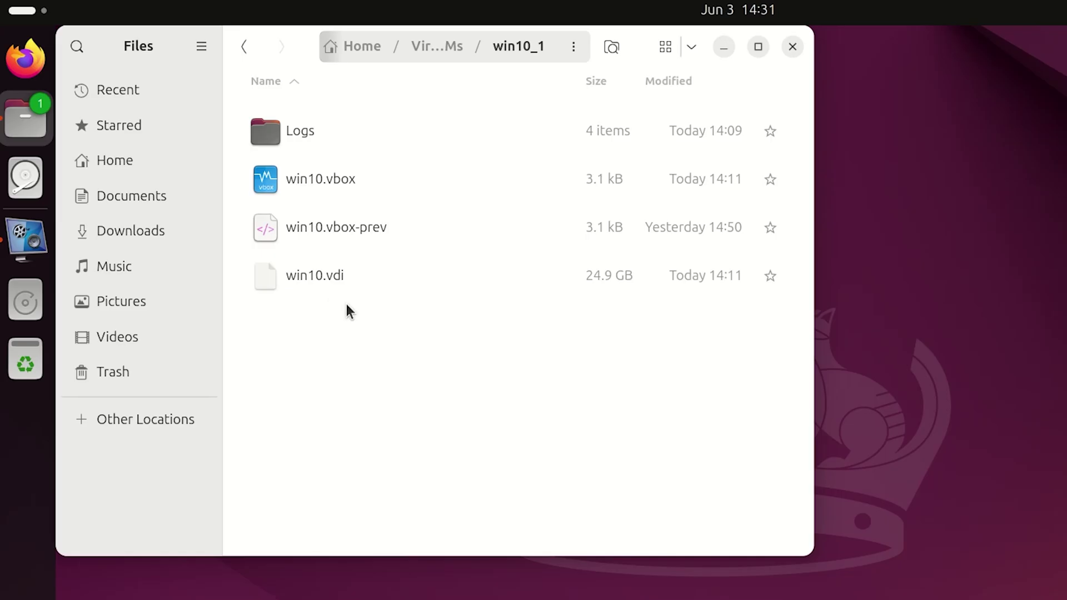
left_click(352, 177)
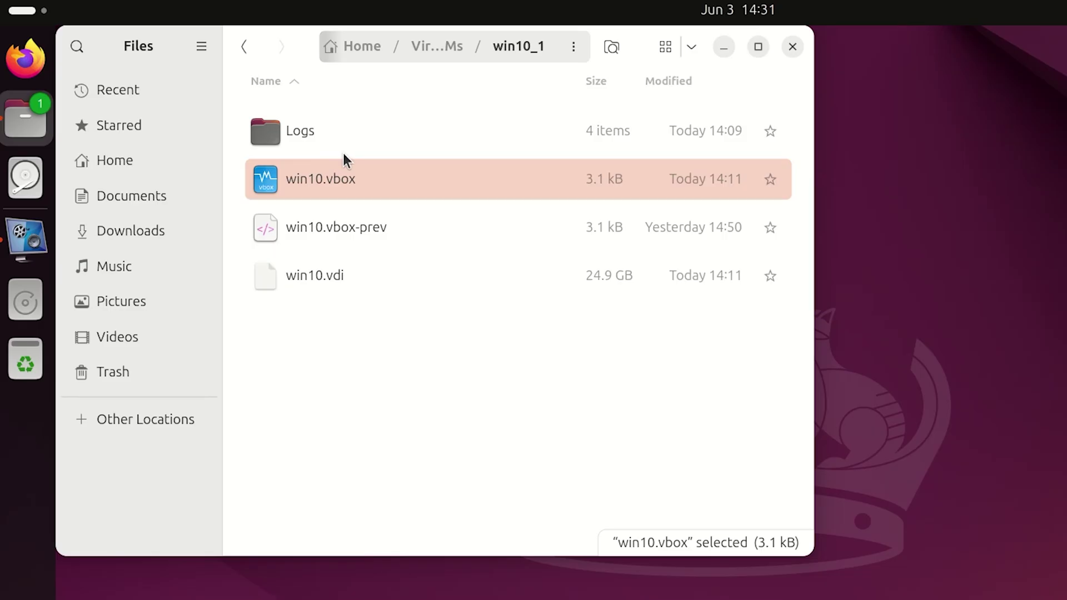
right_click(358, 186)
left_click(442, 531)
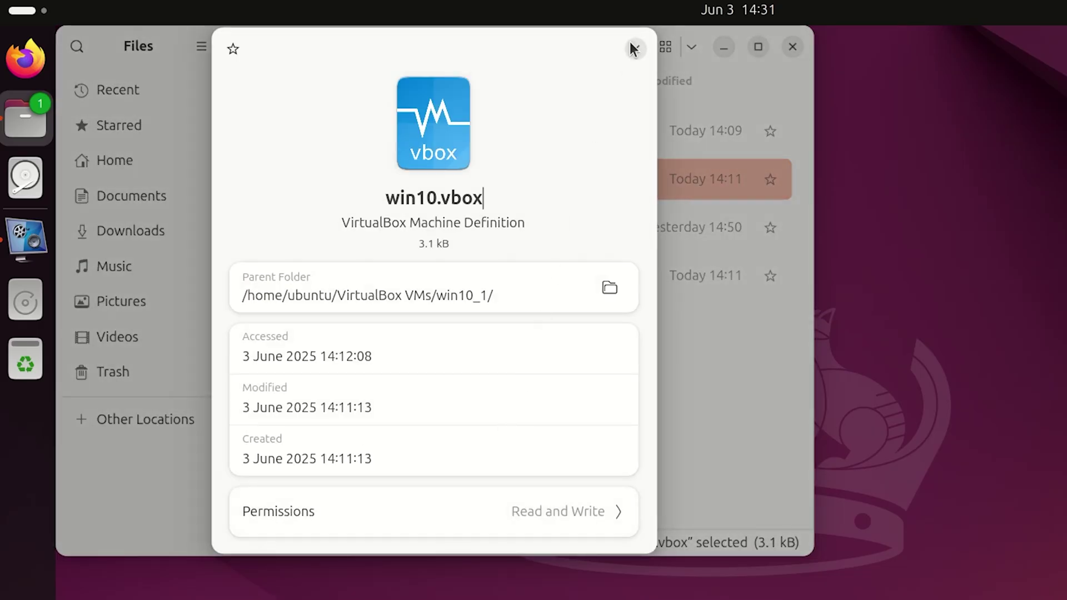
left_click(634, 51)
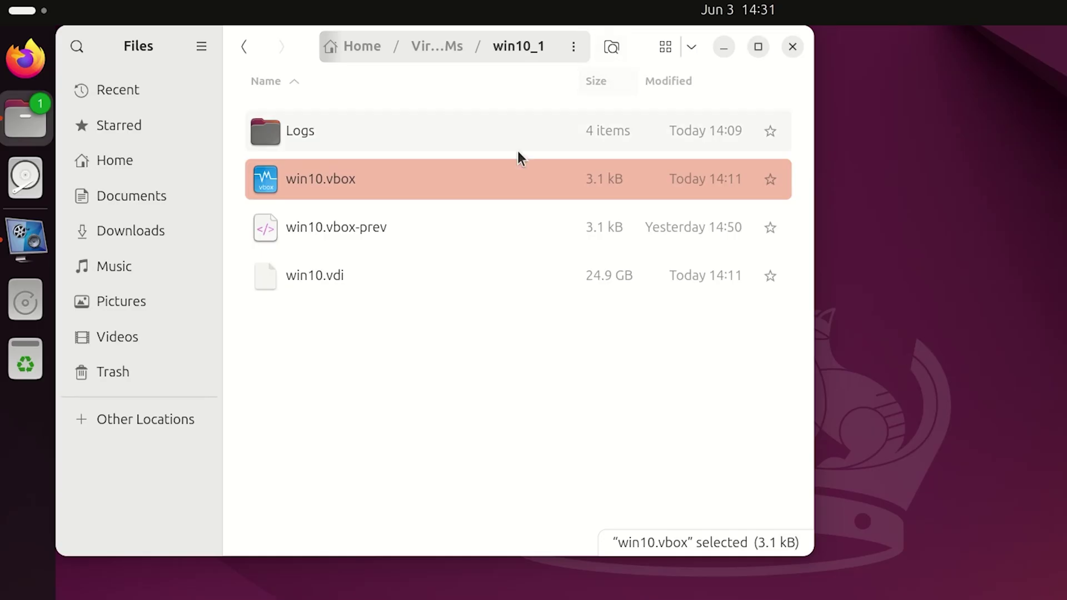
left_click(400, 235)
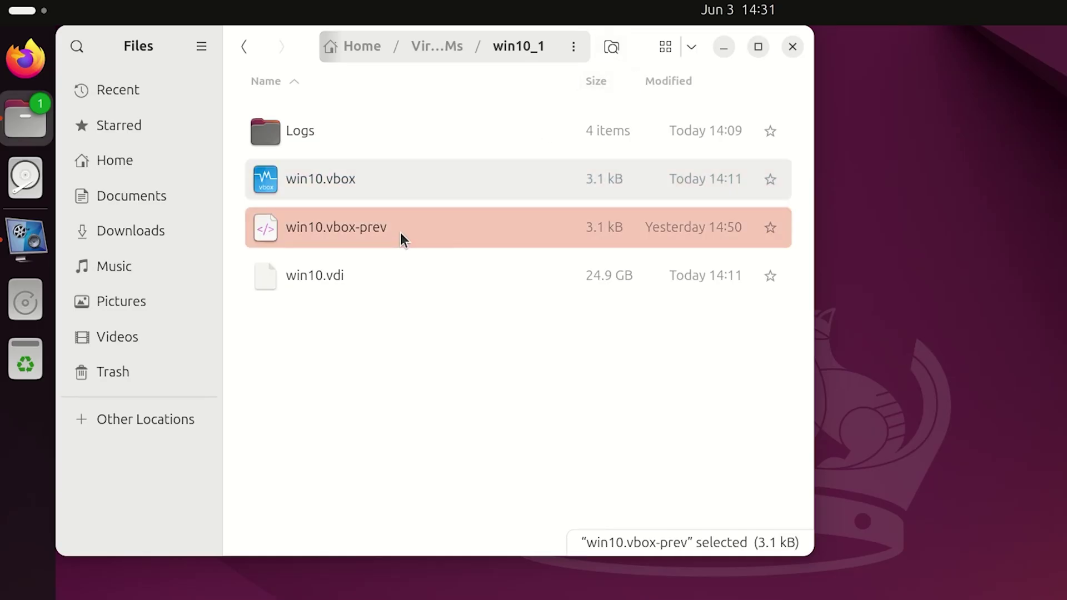
left_click(398, 274)
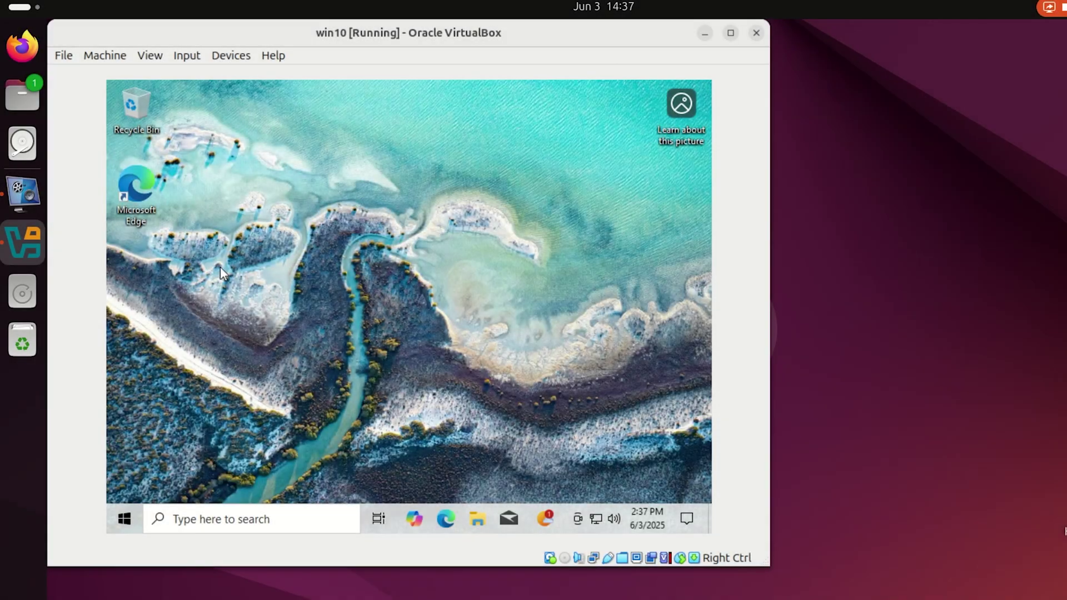
Inside the VM, open Documents\files and check the documents and micronet pr5000u2f folders
key("super+e")
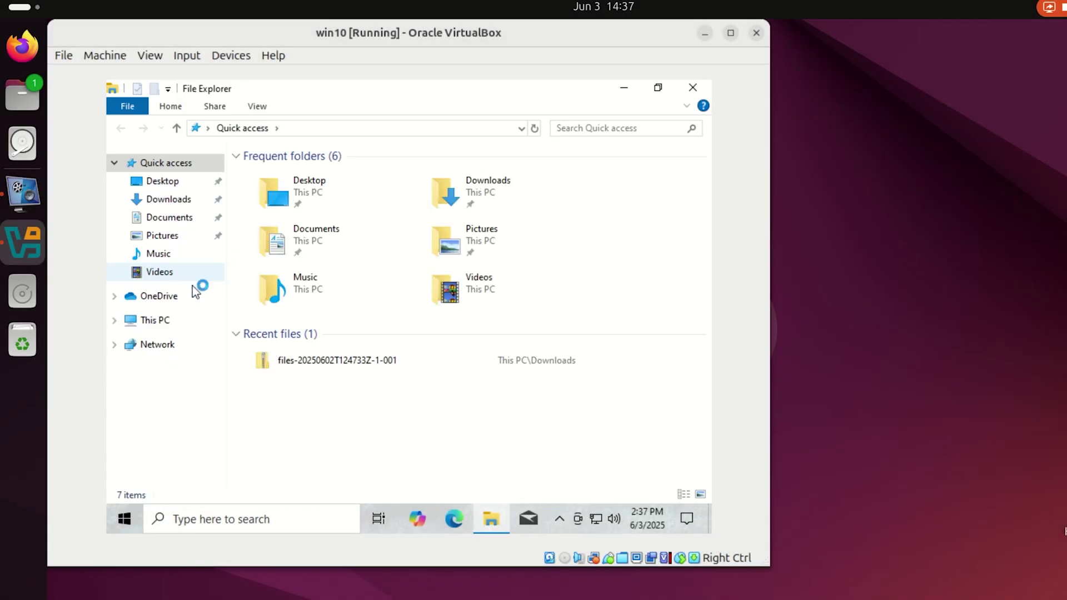
left_click(167, 217)
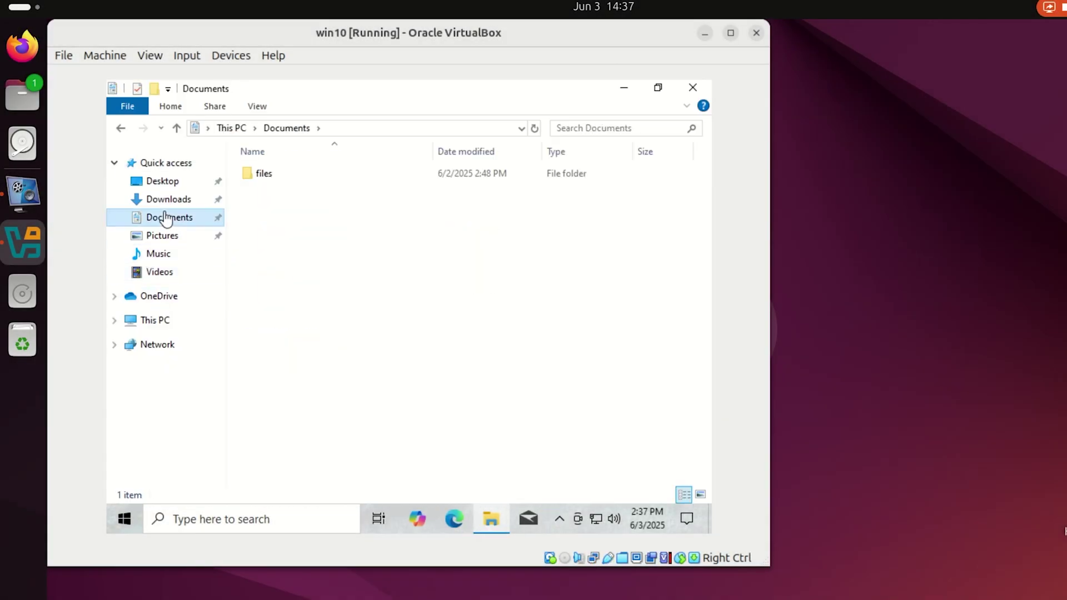
double_click(268, 175)
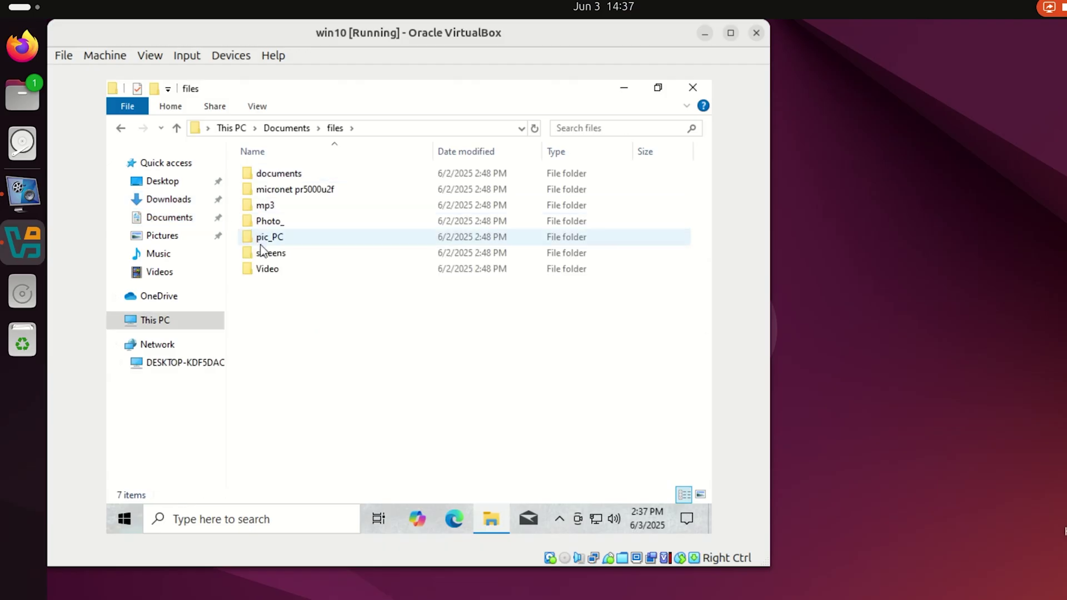
double_click(285, 175)
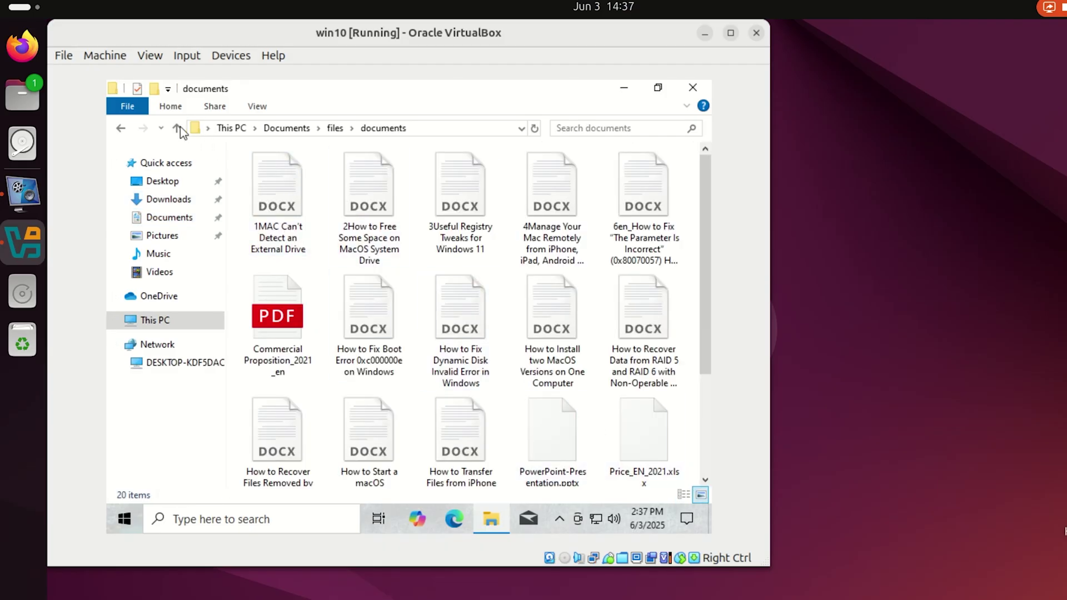
key("alt+Up")
double_click(275, 189)
key("alt+Up")
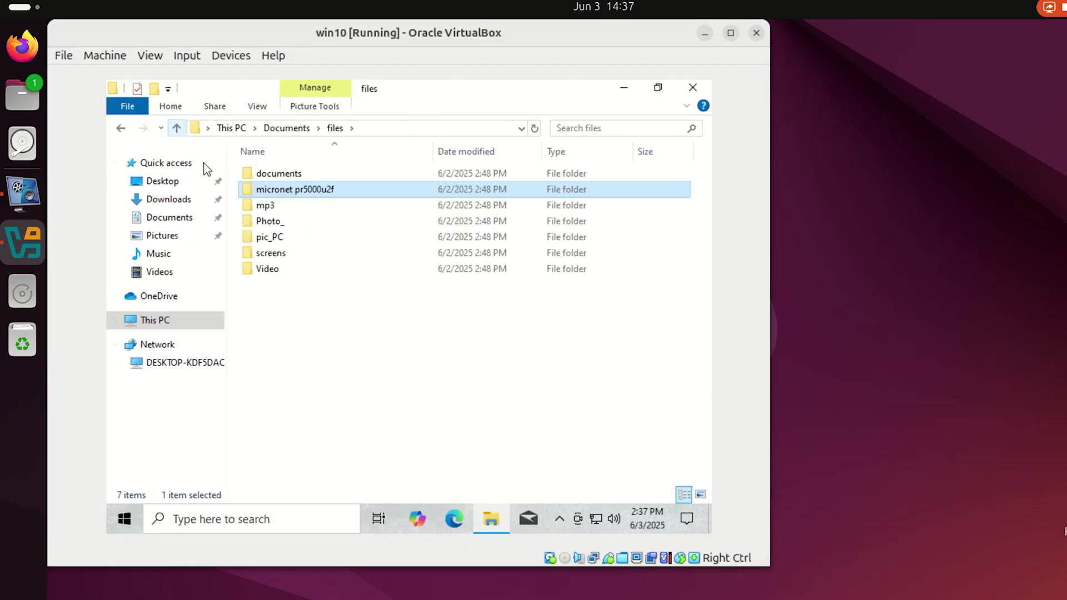
Check the Photo_, pic_PC and screens folders, ending in the Video folder with 13 clips
left_click(263, 222)
double_click(262, 222)
left_click(177, 129)
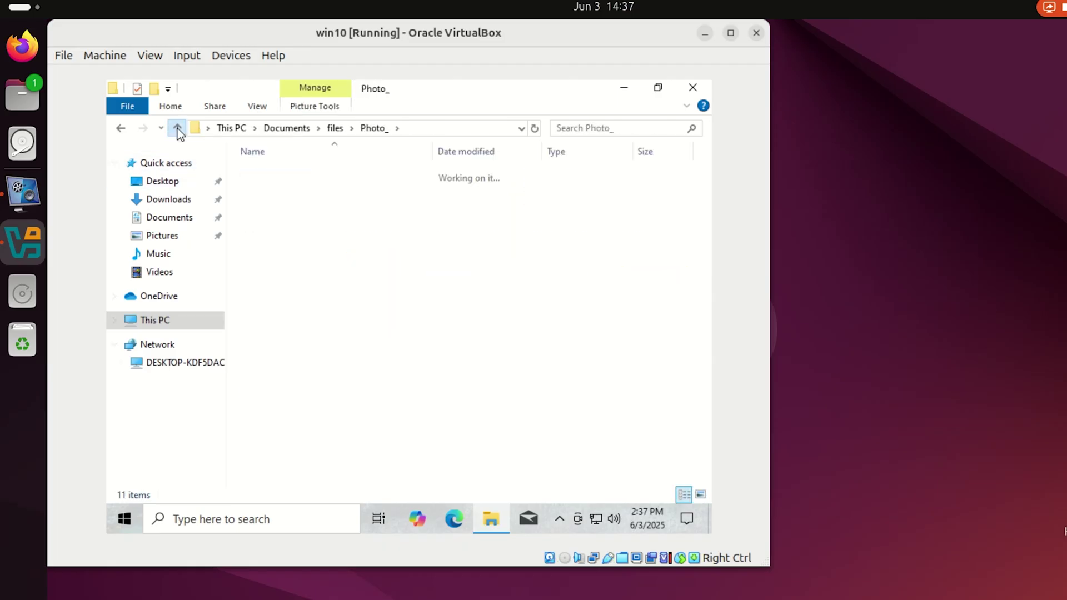
double_click(259, 239)
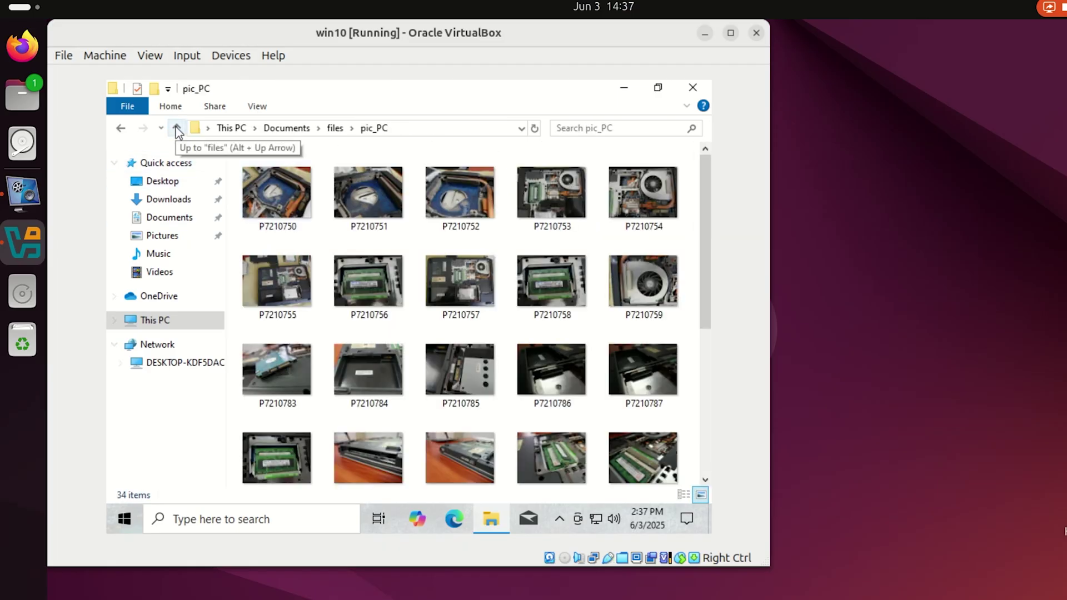
left_click(176, 128)
double_click(261, 253)
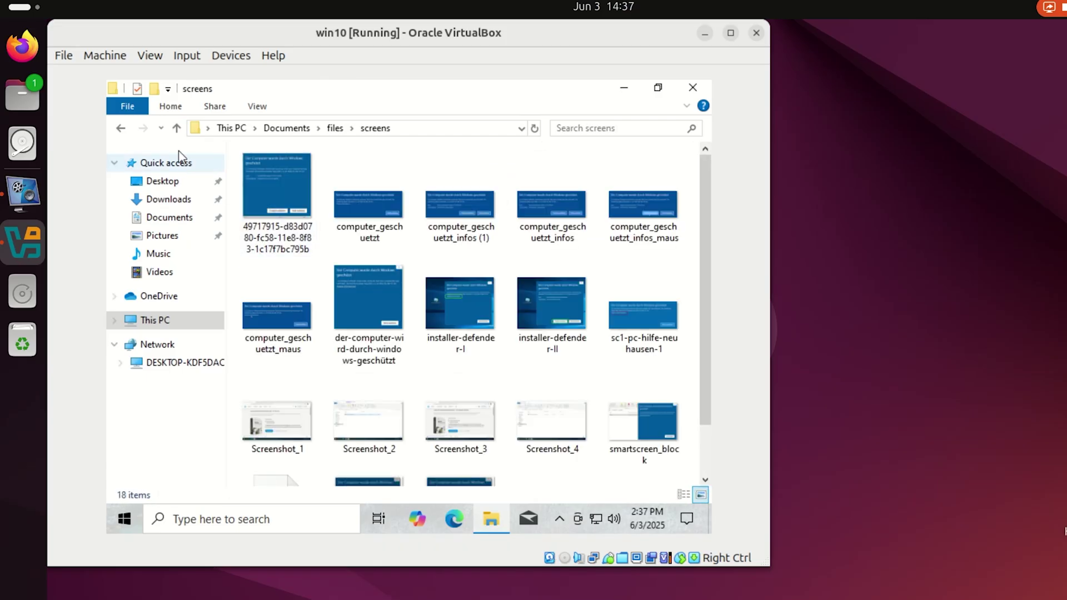
left_click(177, 128)
double_click(264, 269)
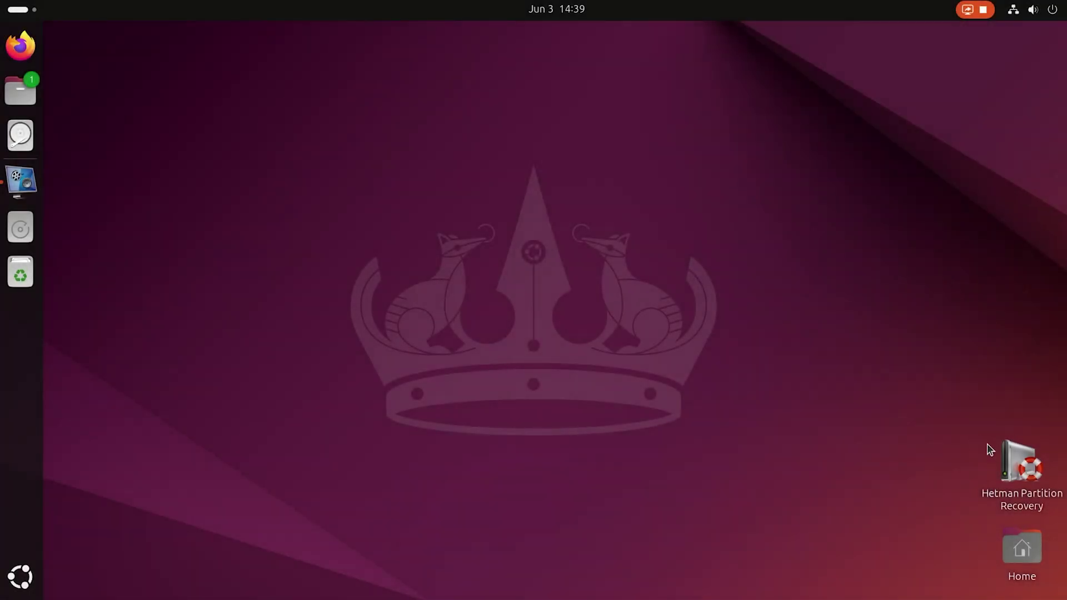
Launch Hetman Partition Recovery as root and review the 232 GB and 111 GB disks
left_click(994, 477)
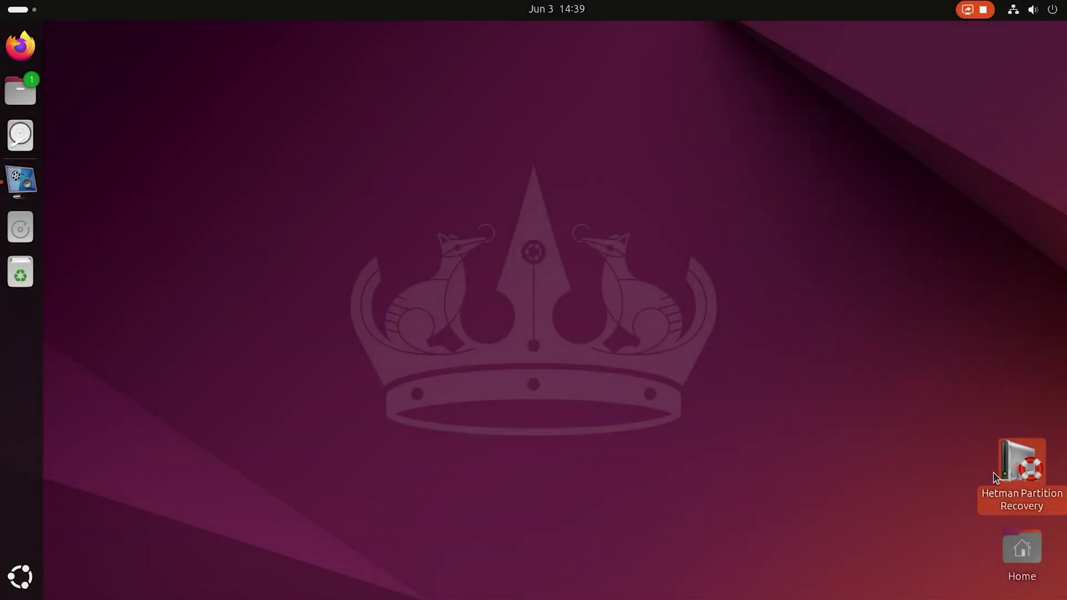
double_click(1021, 475)
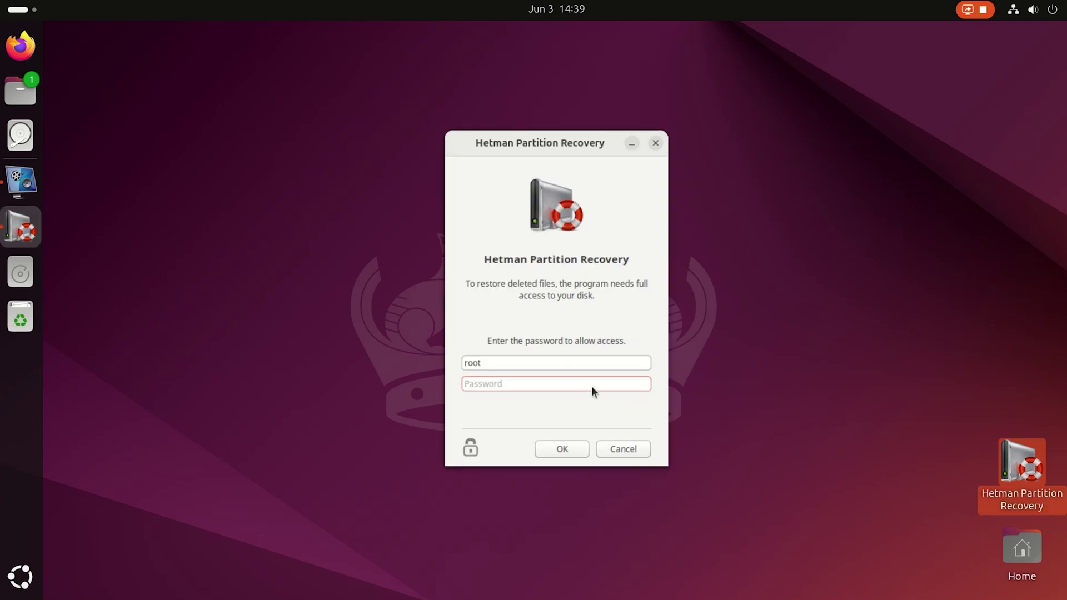
left_click(568, 446)
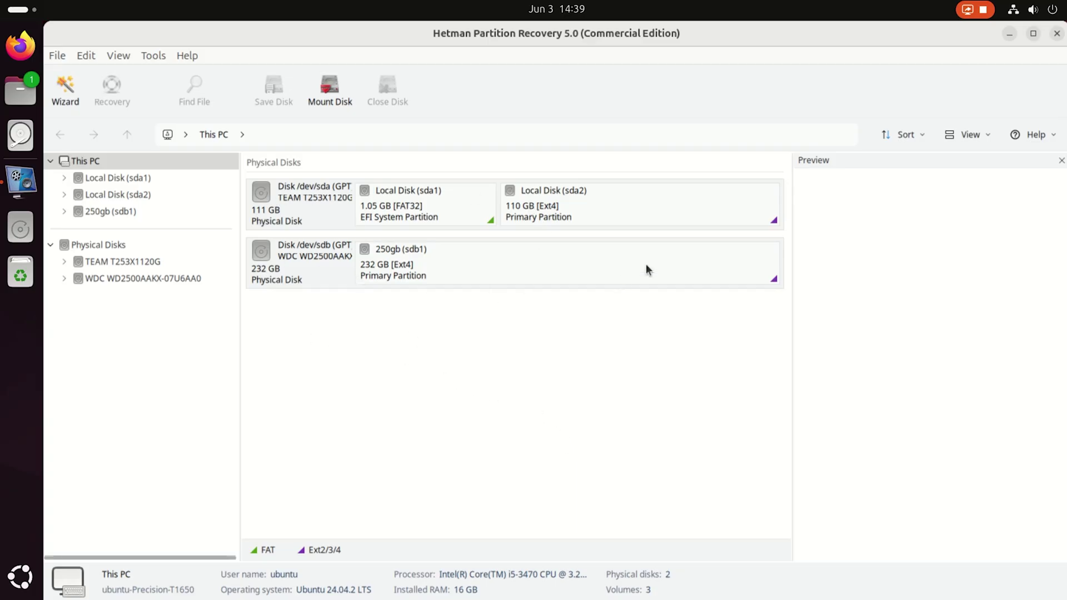
left_click(318, 267)
left_click(320, 208)
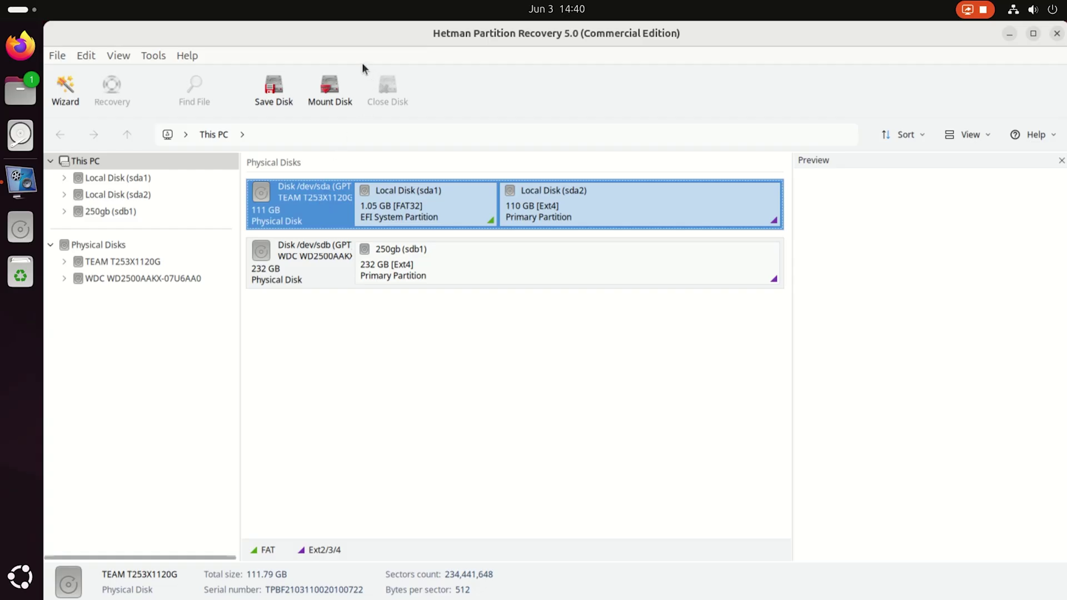
Mount win10.vdi from ~/VirtualBox VMs/win10_1 so its 50 GB disk appears under Mounted Disks
left_click(331, 92)
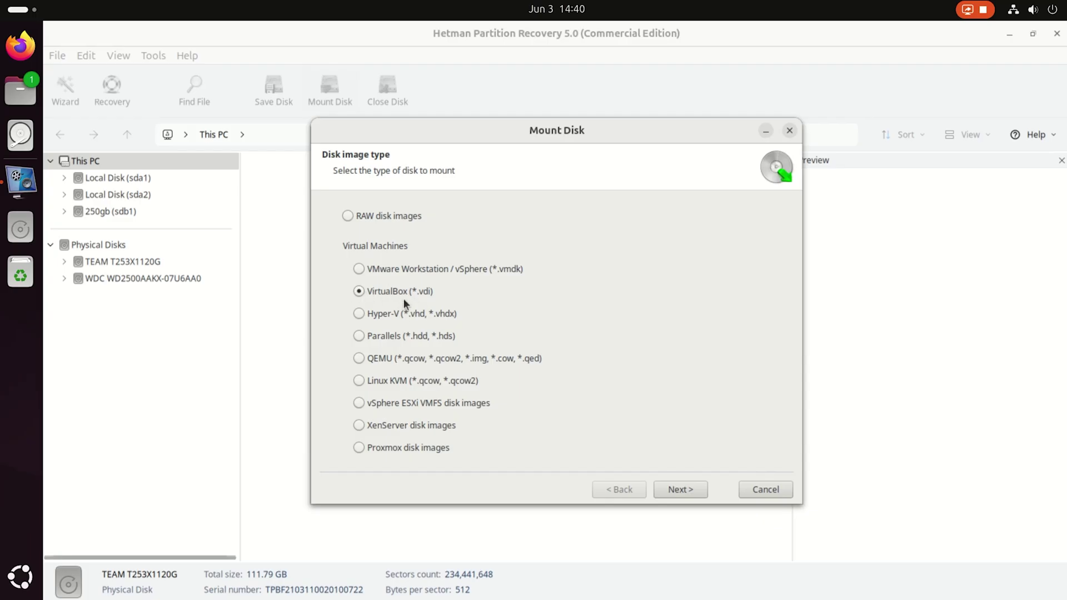
left_click(680, 491)
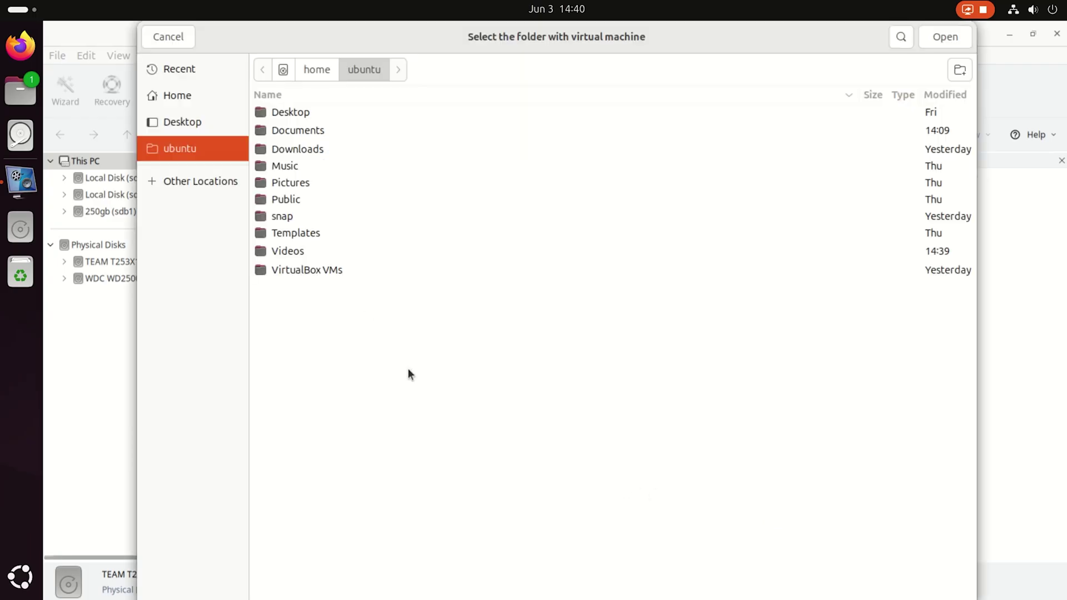
left_click(298, 276)
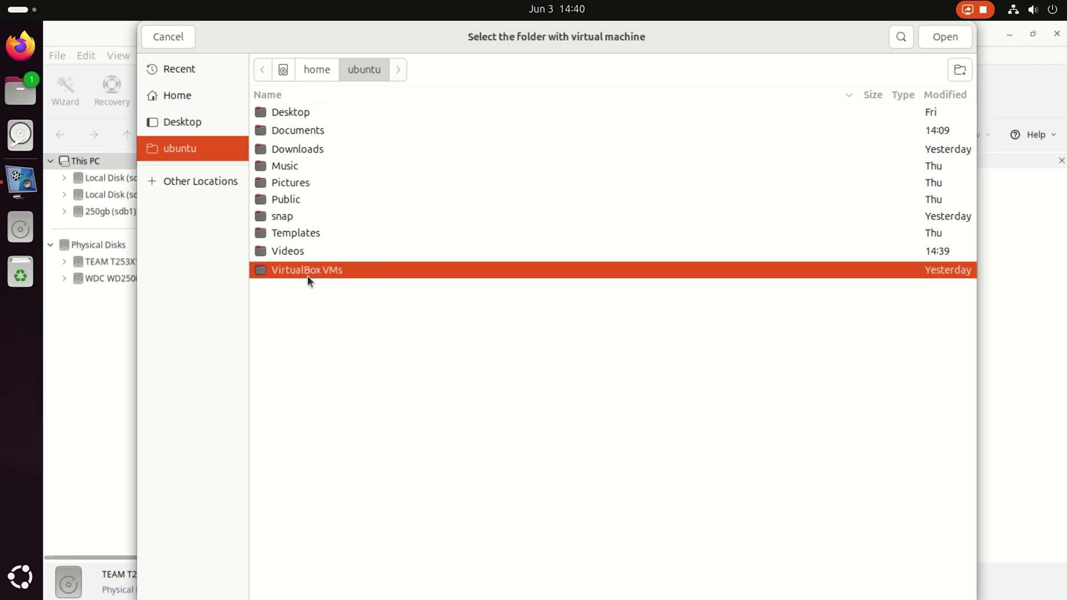
double_click(329, 274)
left_click(280, 115)
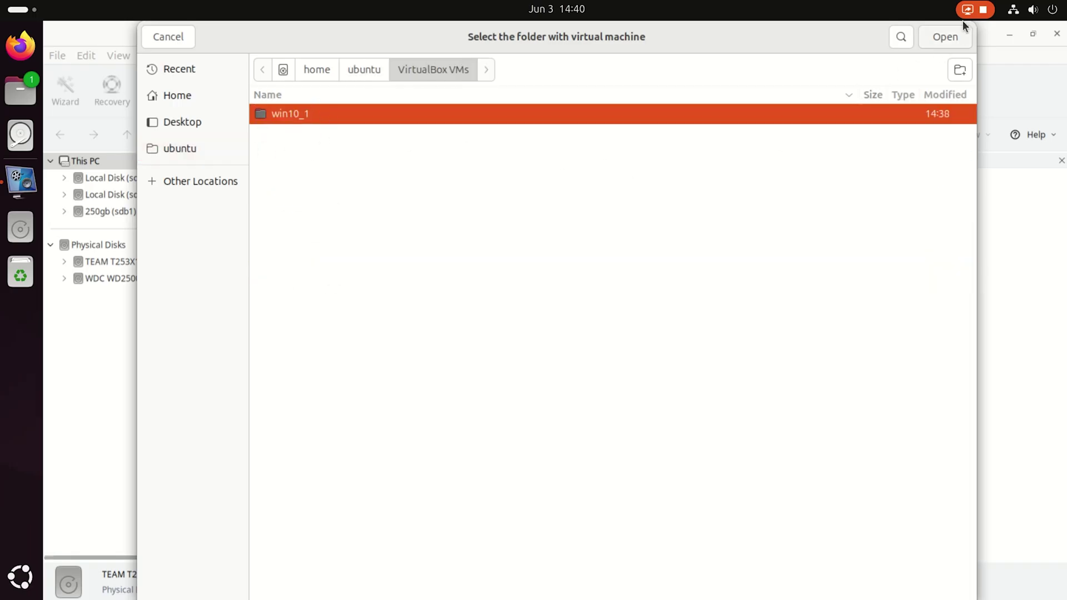
left_click(939, 38)
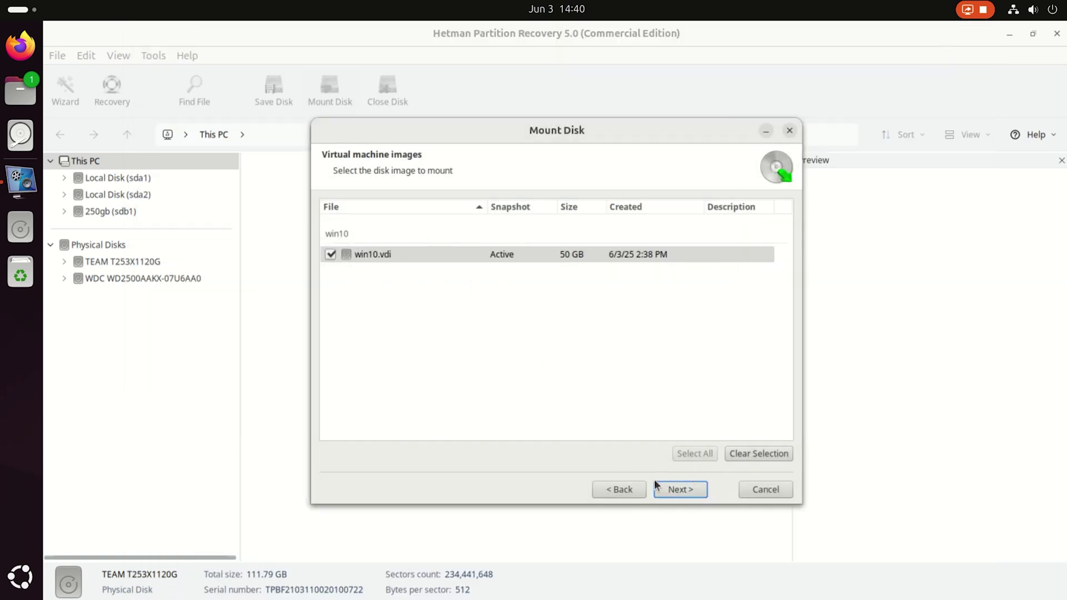
left_click(694, 491)
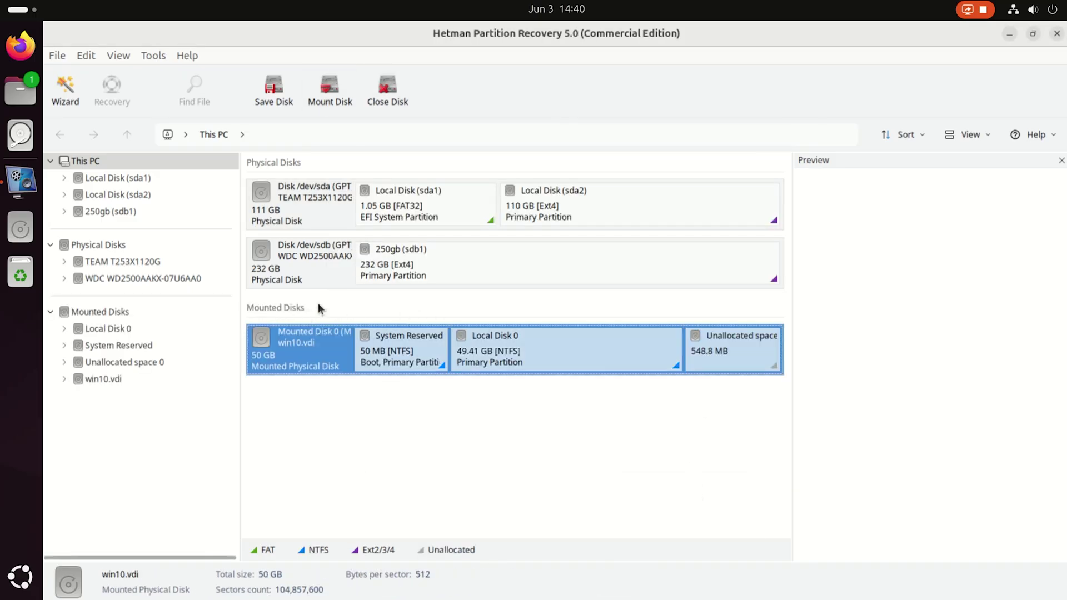
Fast-scan the mounted Local Disk 0, finding 237,554 files, and view its folders
left_click(393, 408)
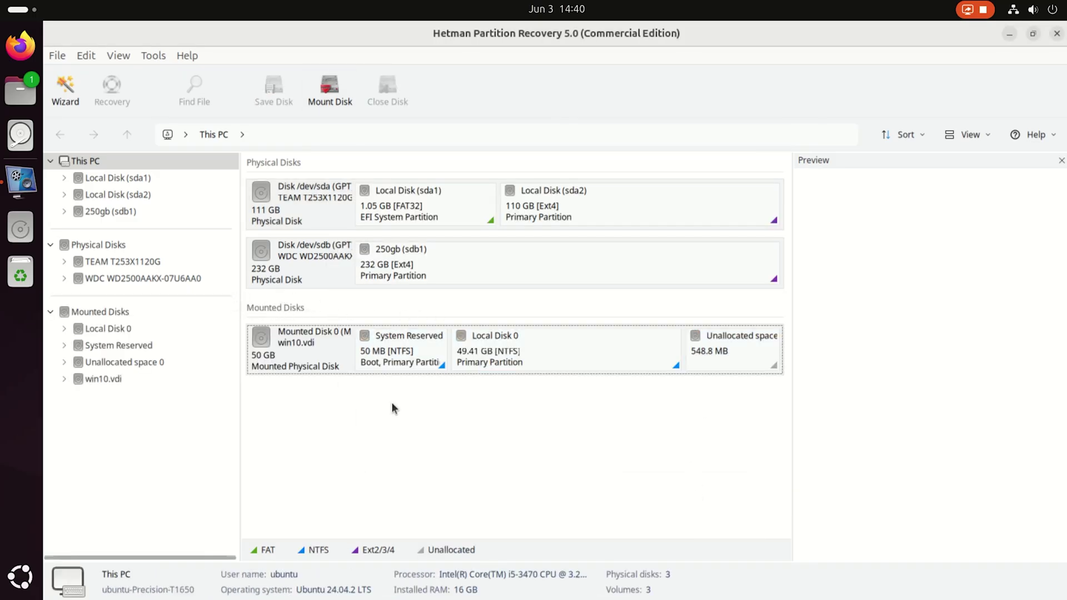
left_click(561, 359)
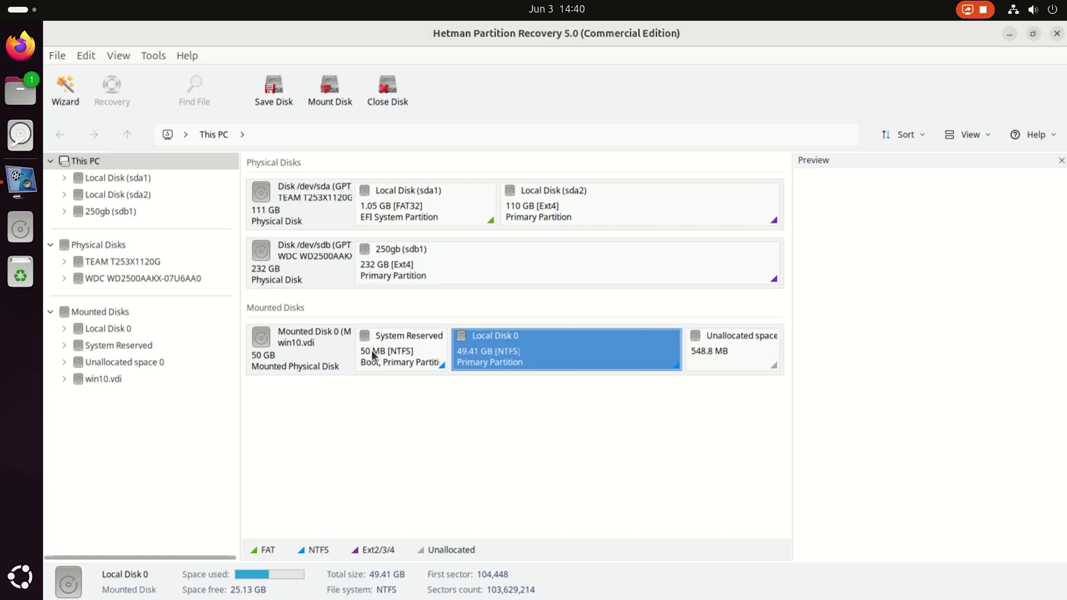
right_click(562, 352)
left_click(630, 363)
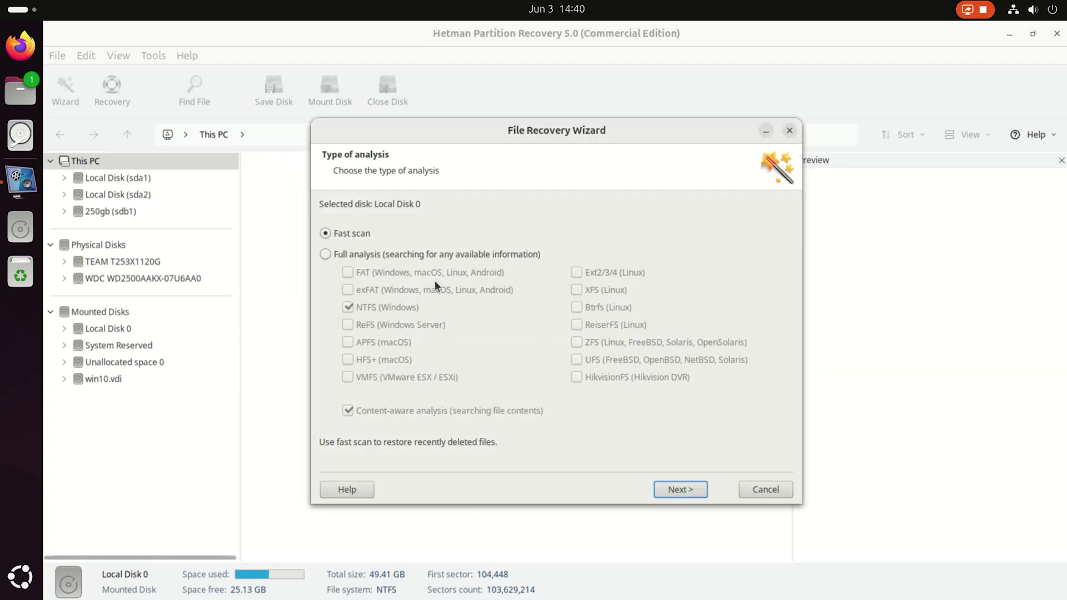
left_click(695, 489)
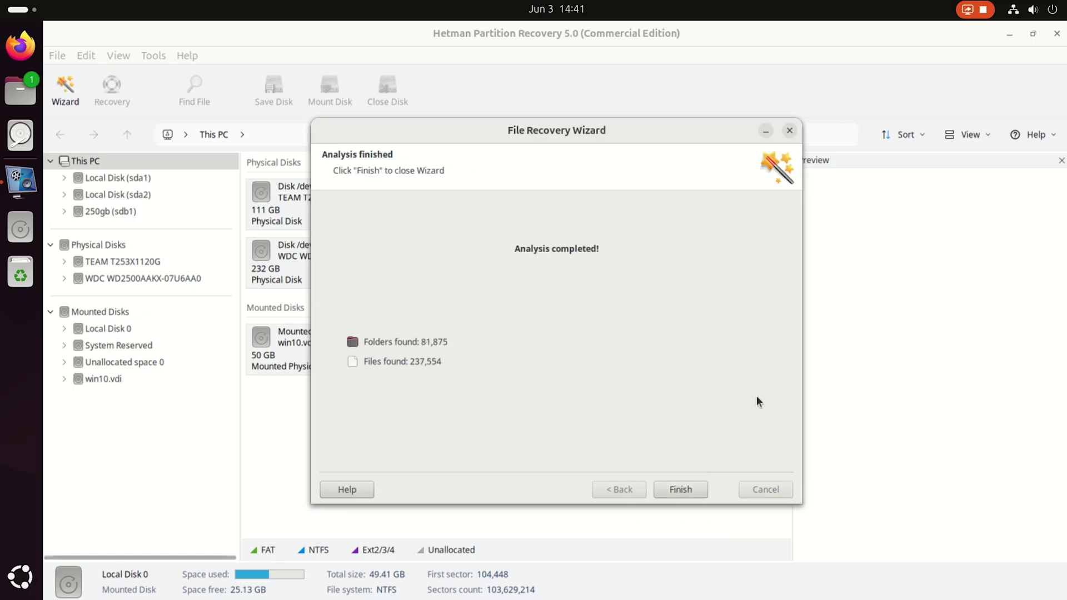
left_click(694, 493)
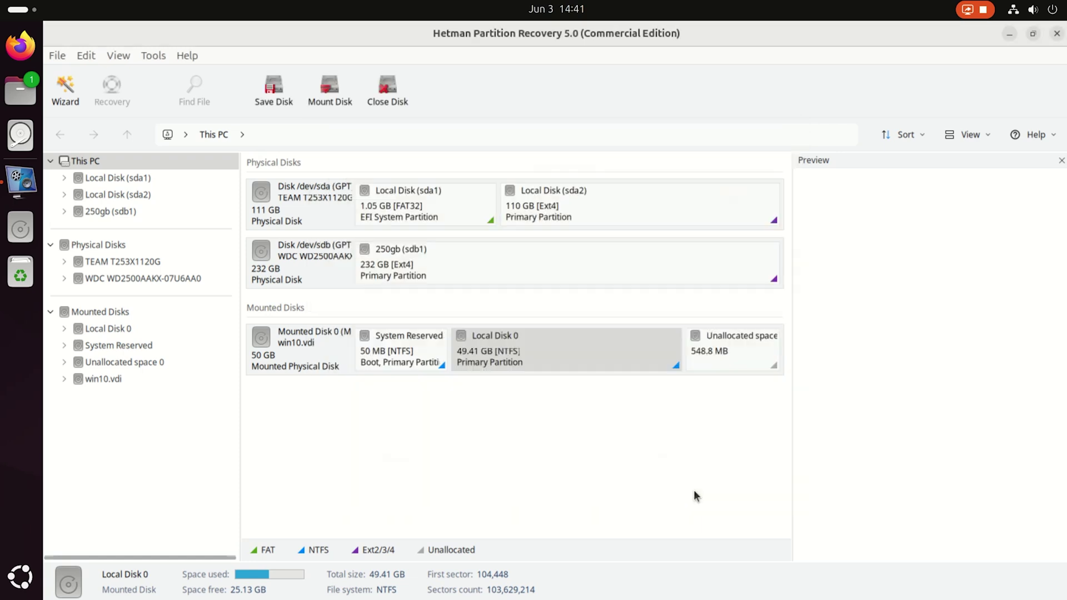
Browse the scanned disk to Users\User\Documents\files
scroll(413, 344, "down", 1)
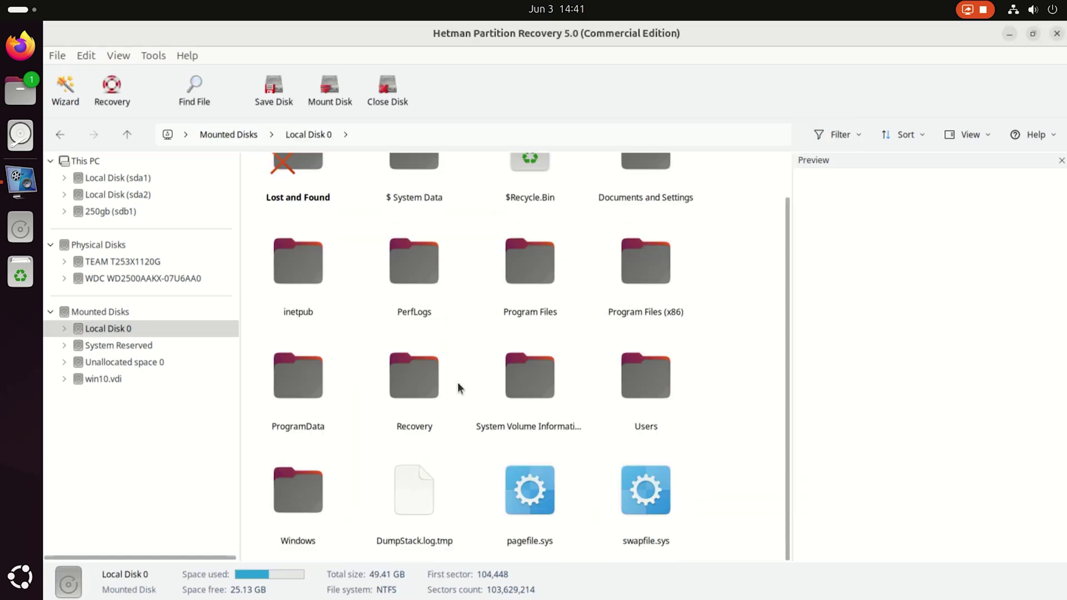
left_click(677, 337)
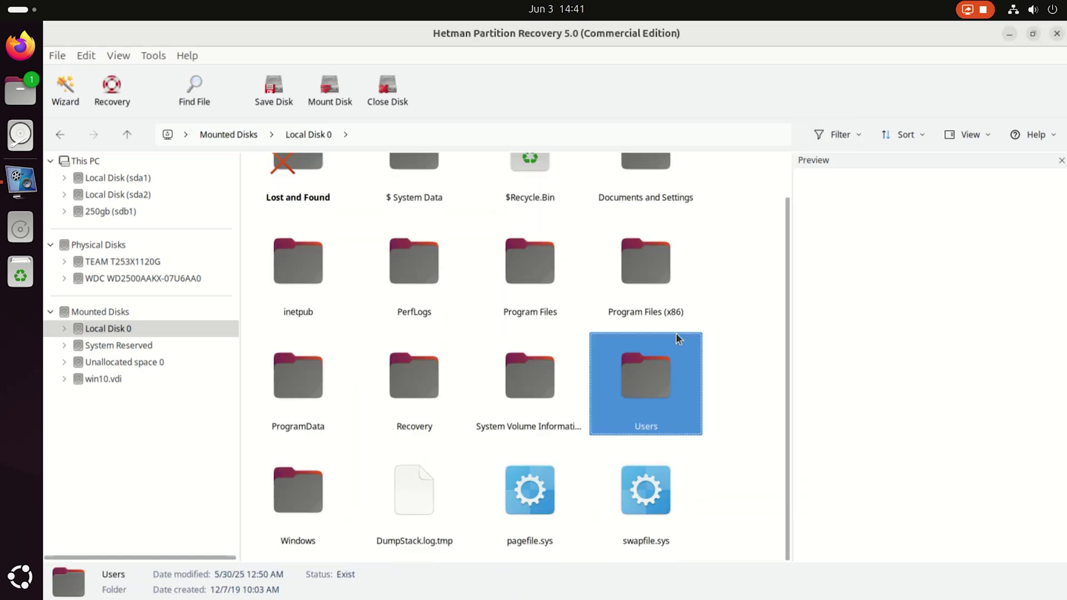
double_click(649, 375)
left_click(266, 325)
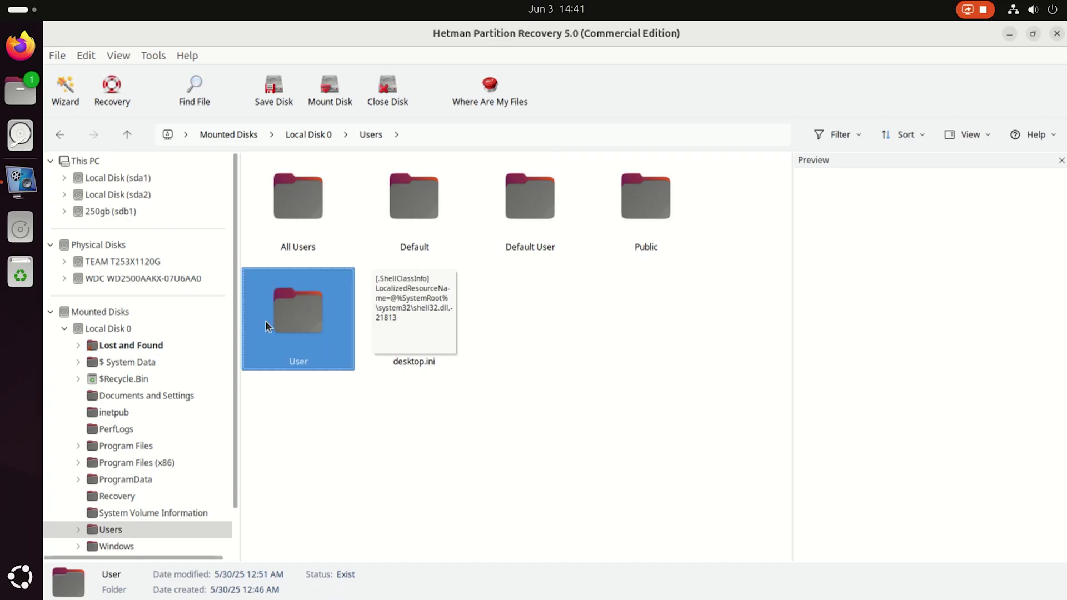
double_click(314, 328)
left_click(584, 306)
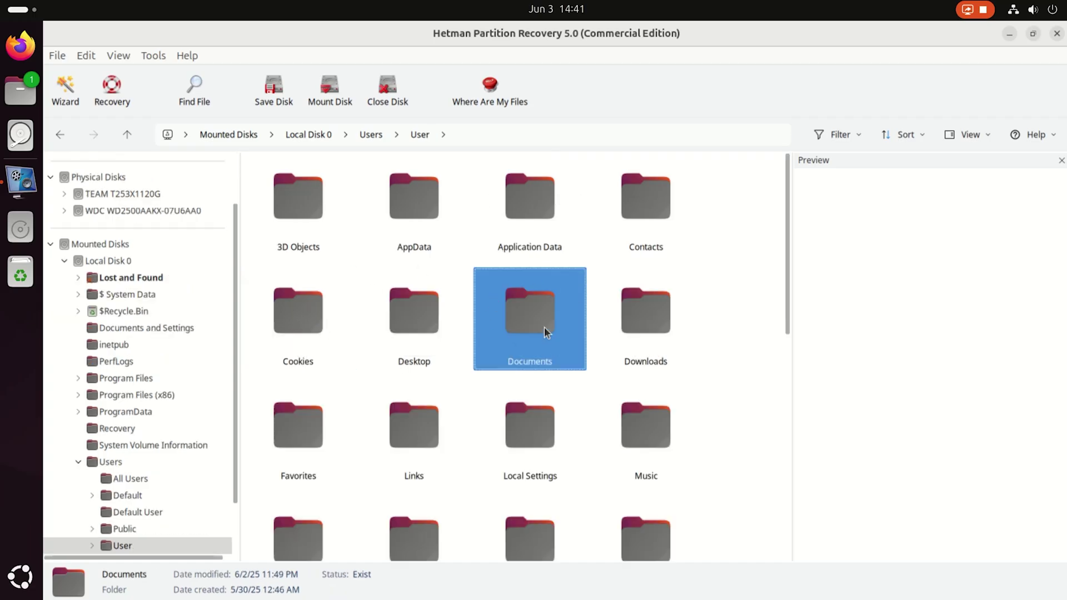
double_click(521, 317)
left_click(302, 197)
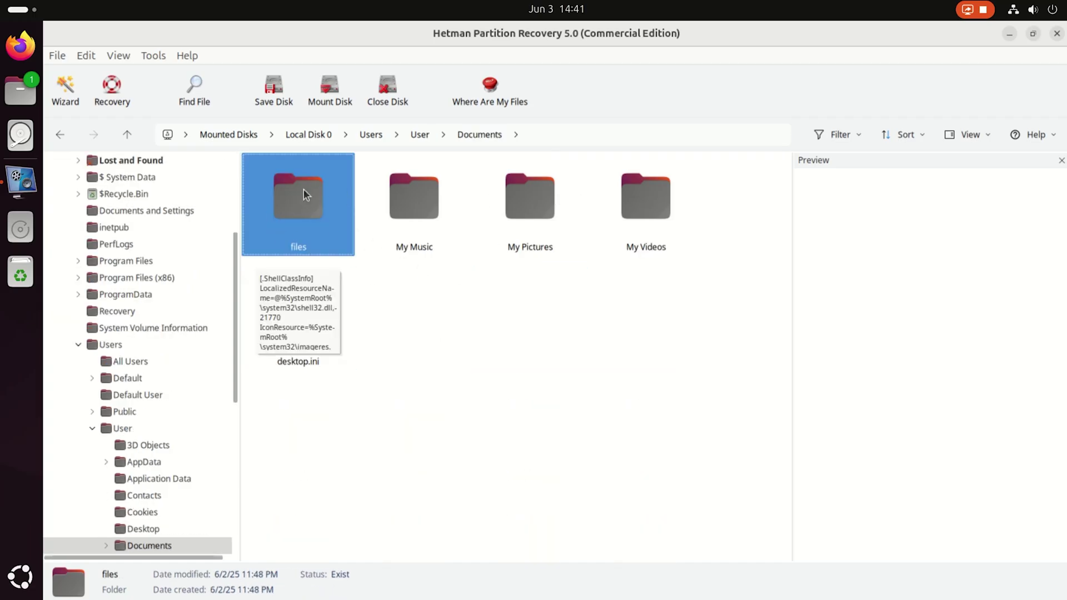
double_click(299, 195)
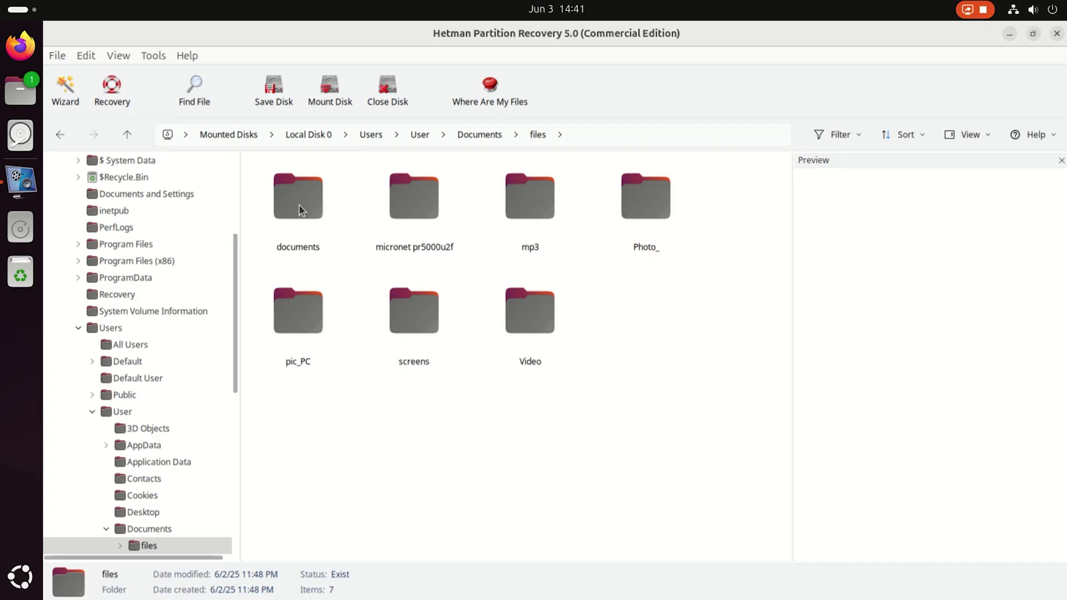
Preview files in the documents and micronet pr5000u2f folders, including Screenshot_1.png
left_click(300, 200)
double_click(302, 196)
left_click(303, 196)
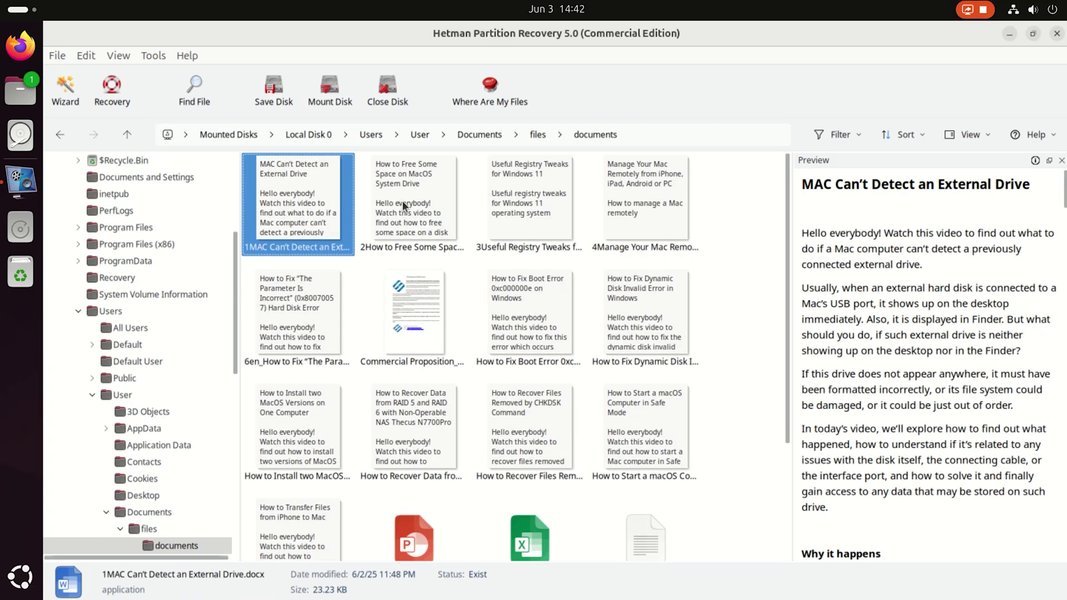
left_click(402, 201)
scroll(896, 352, "down", 3)
scroll(897, 352, "down", 3)
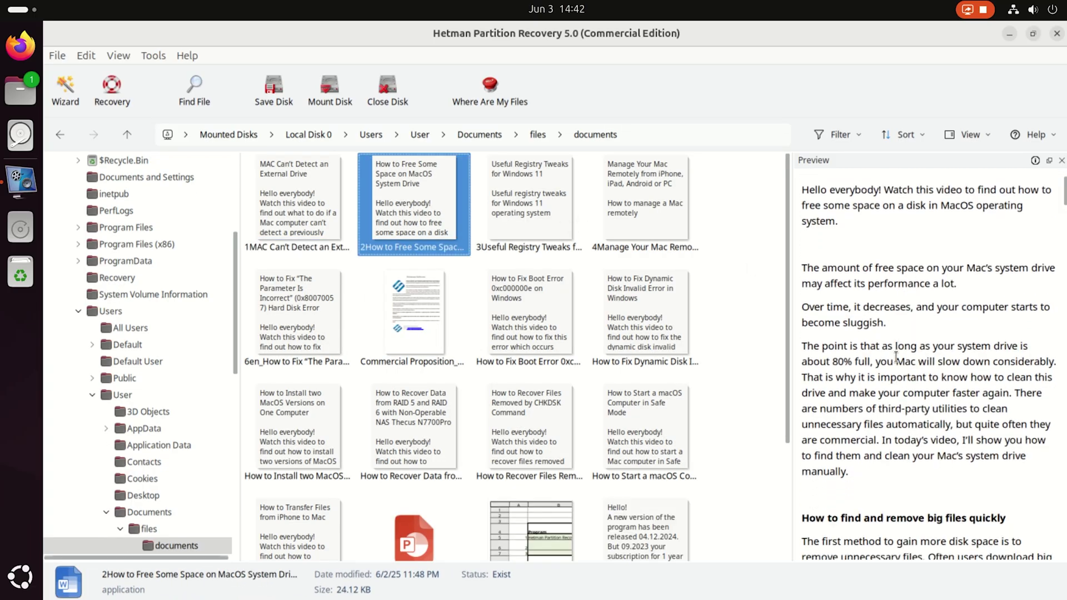
left_click(127, 135)
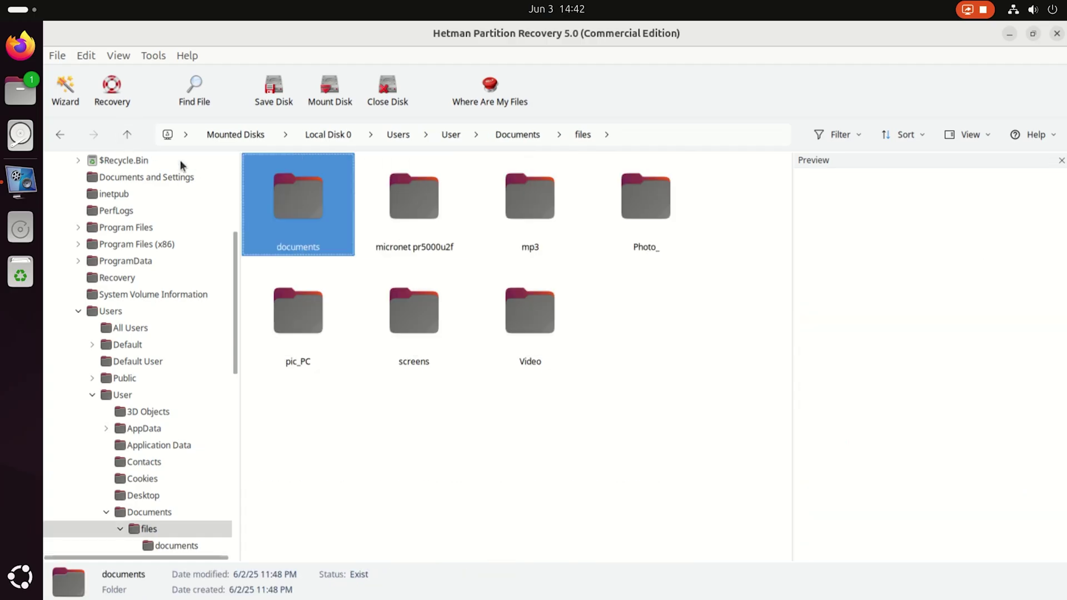
double_click(422, 216)
left_click(309, 214)
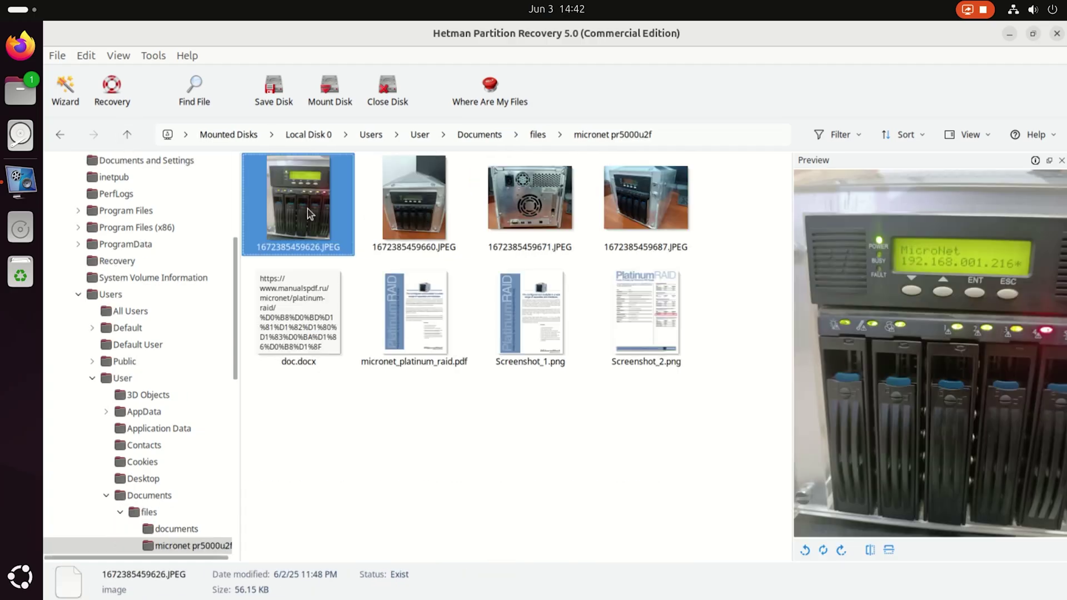
left_click(530, 299)
left_click(127, 134)
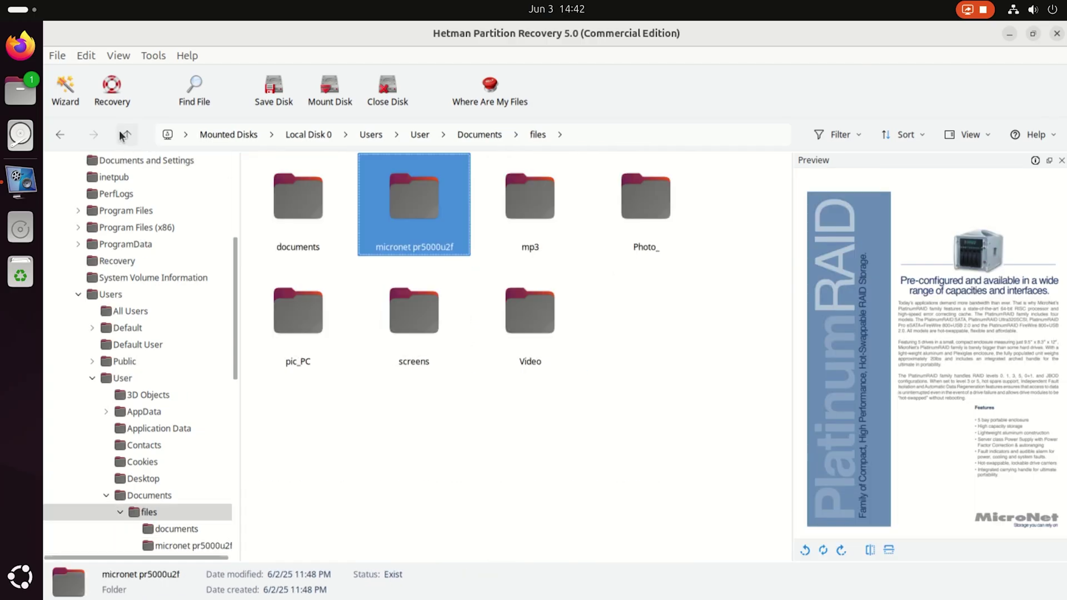
Preview photos in Photo_ and pic_PC, including the deleted Photo.zip archive
double_click(623, 211)
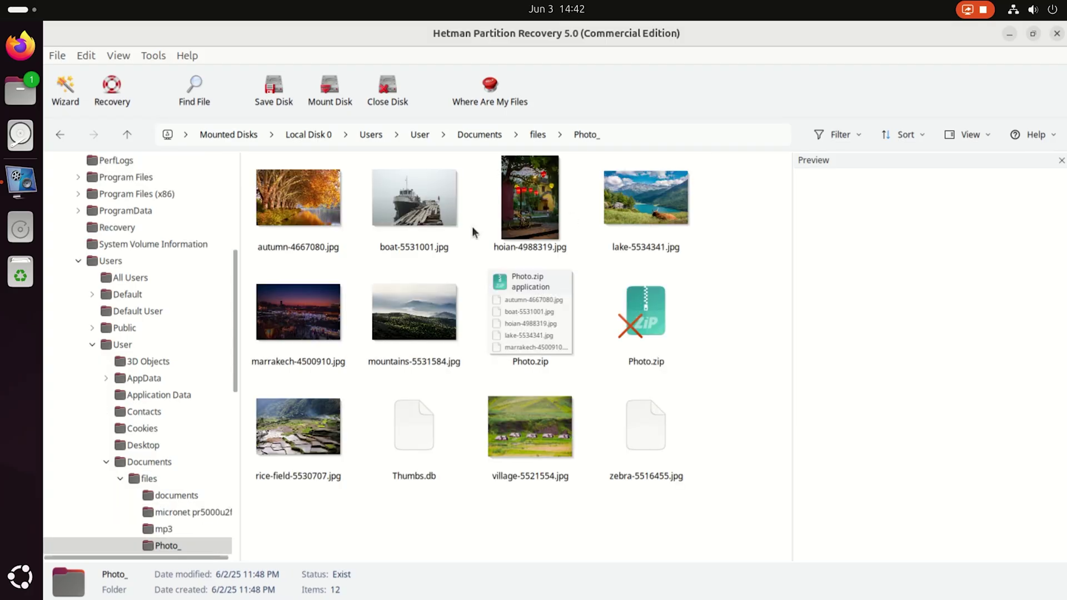
left_click(277, 199)
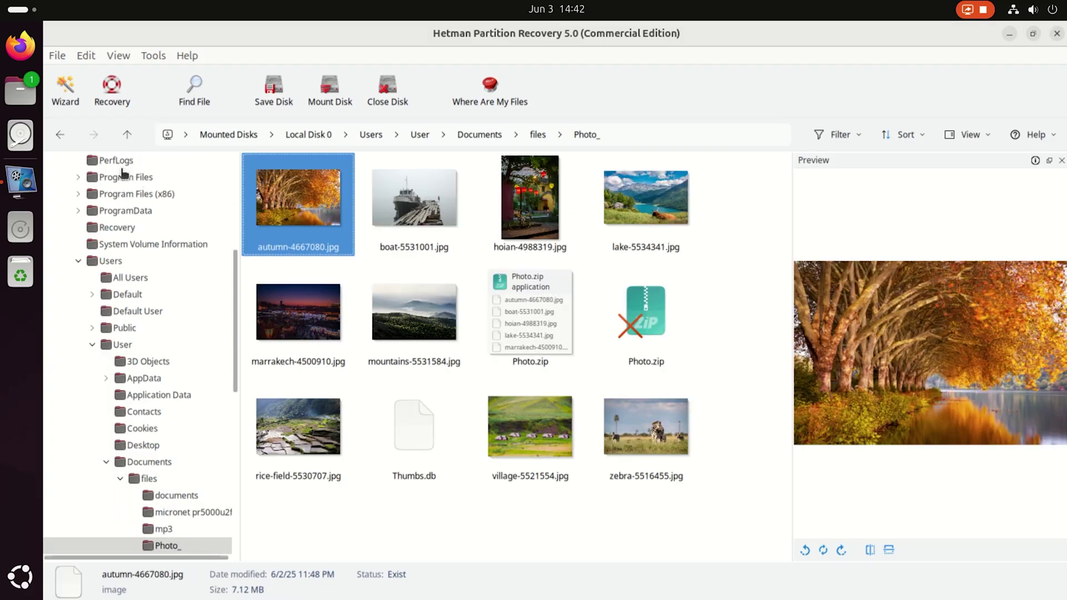
left_click(641, 327)
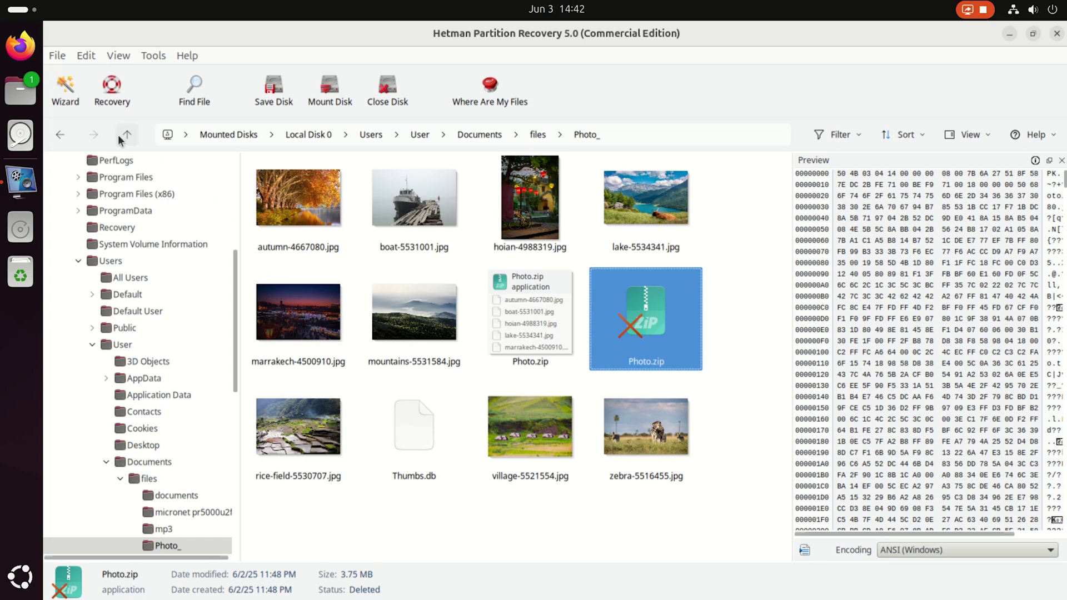
key("BackSpace")
double_click(306, 331)
left_click(319, 209)
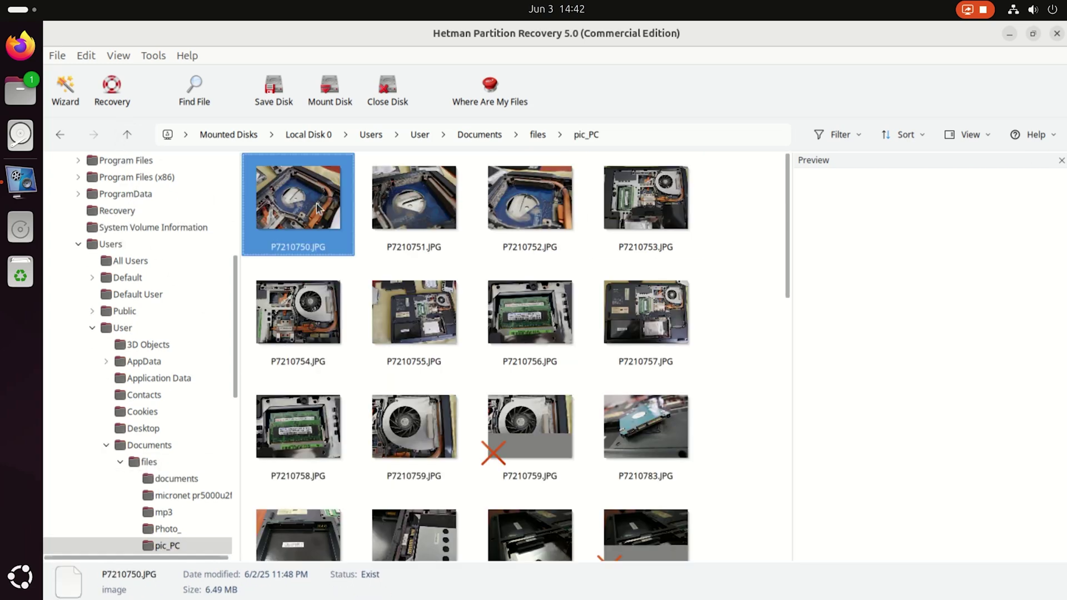
left_click(521, 206)
key("BackSpace")
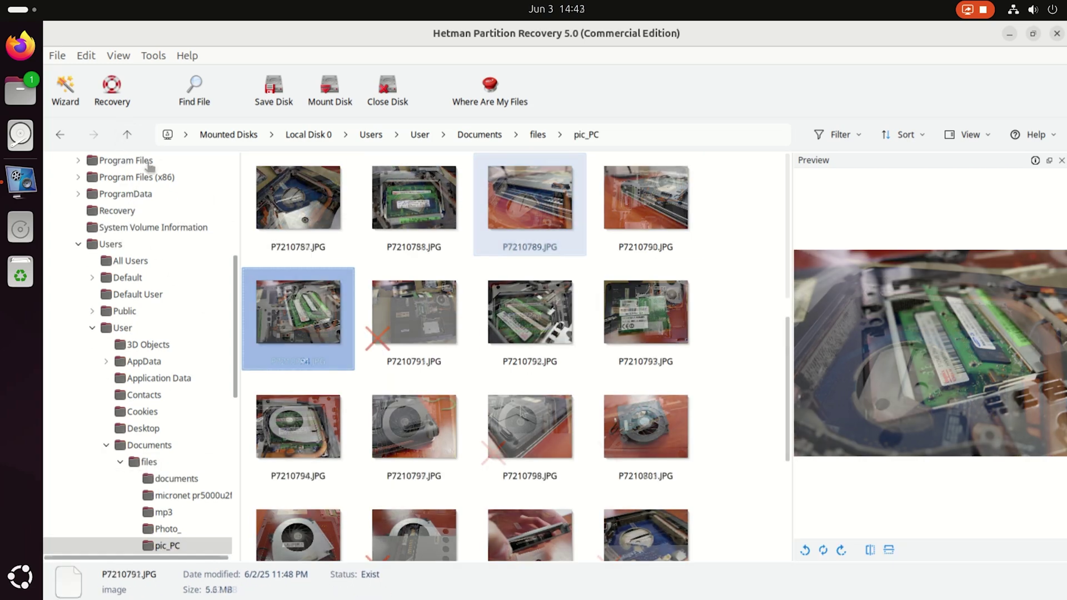
In the Video folder, select the deleted Meeting - 2340.mp4 and Water - 45493.mp4
left_click(425, 317)
double_click(532, 323)
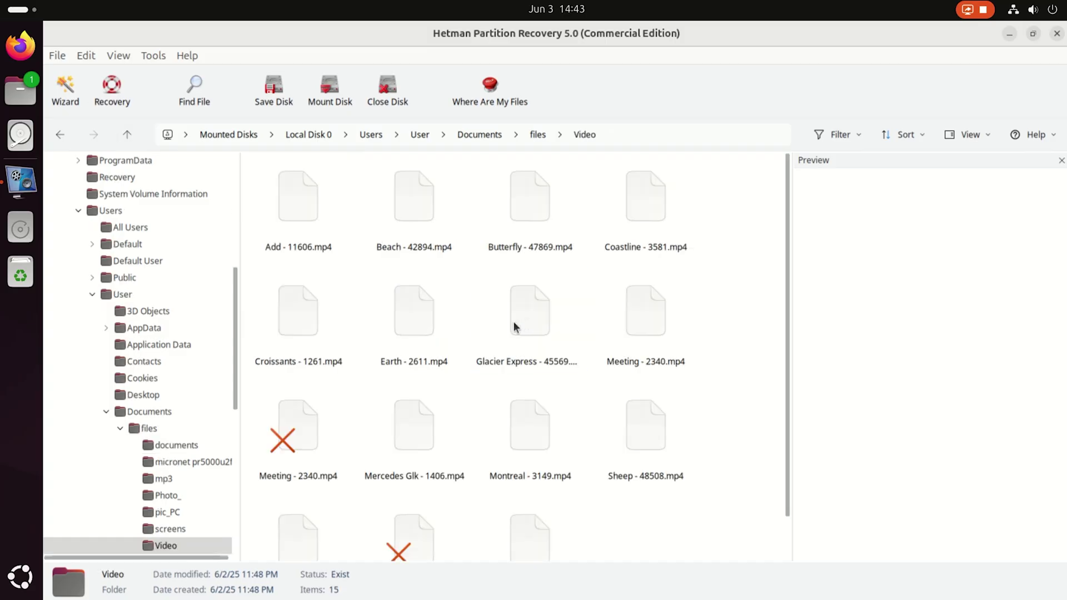
left_click(288, 431)
left_click(298, 325)
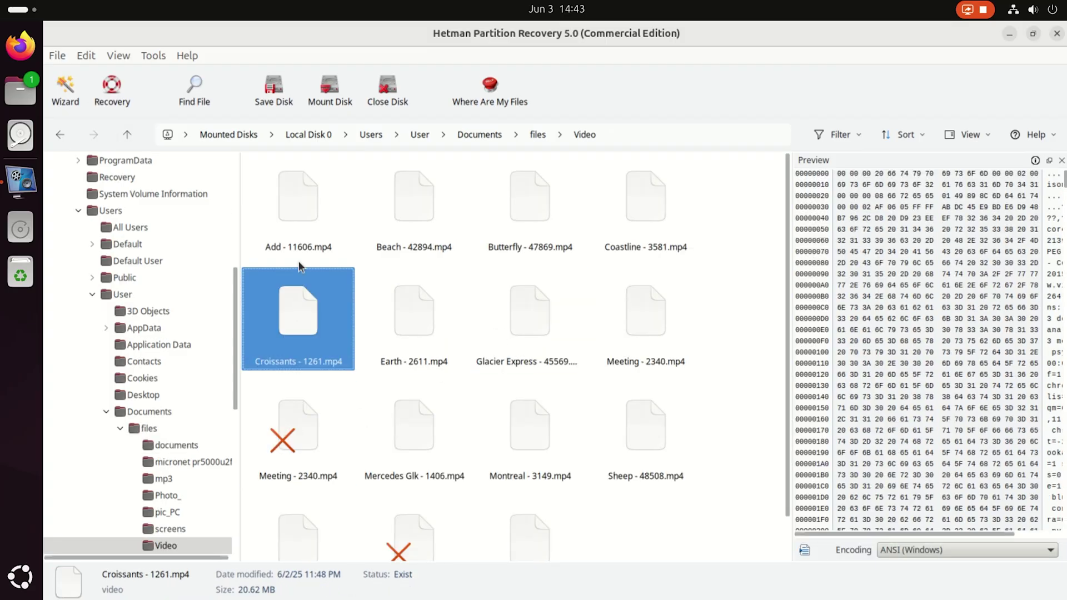
left_click(300, 215)
left_click(285, 423)
scroll(402, 409, "down", 1)
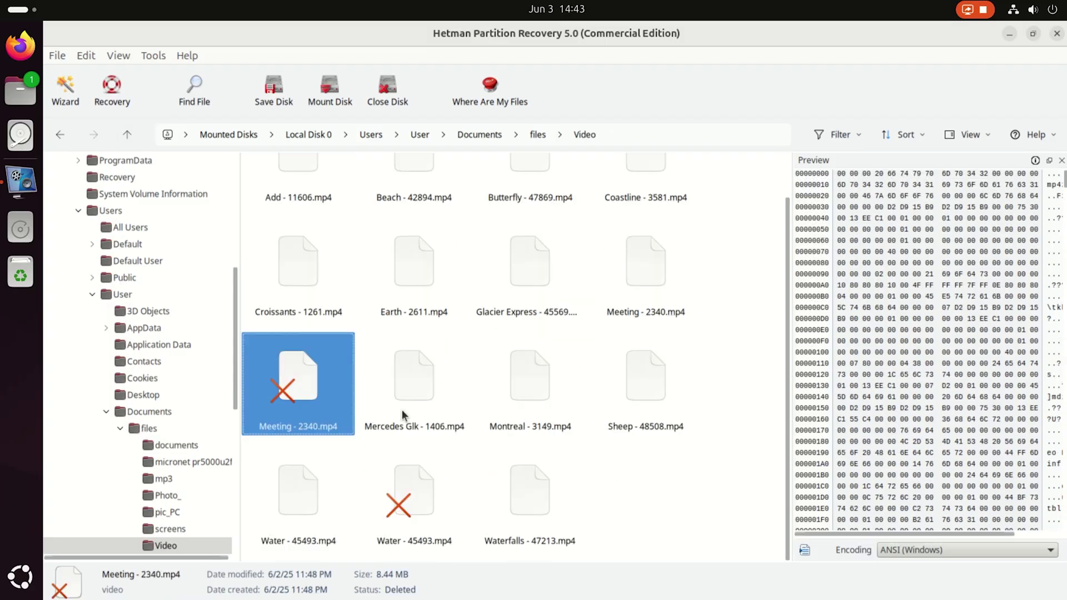
left_click(419, 488, "ctrl")
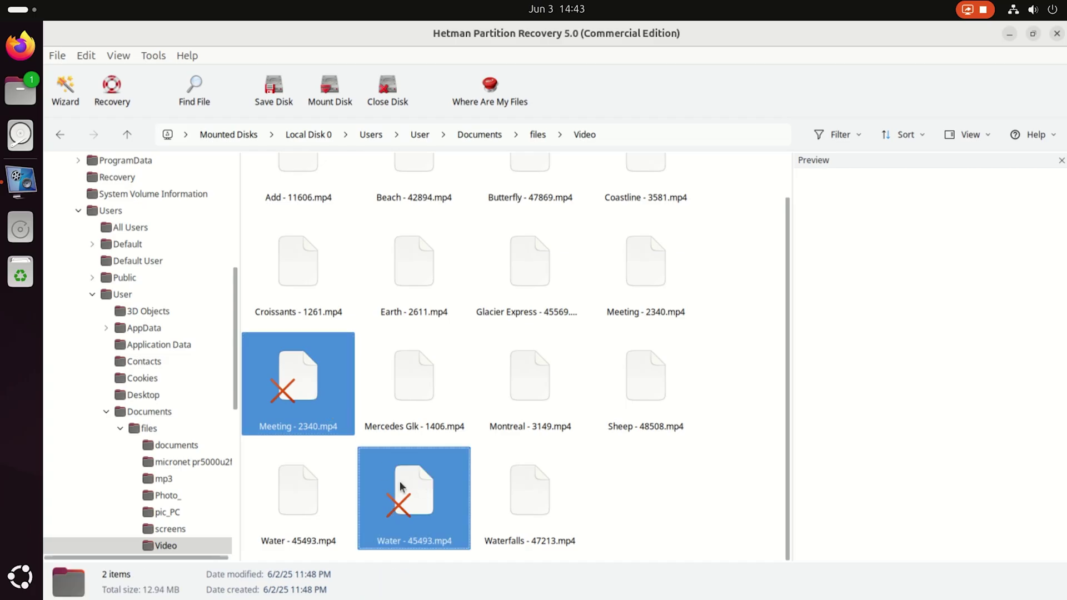
Recover the two selected videos to the hard disk in Documents/Data_Recovery
left_click(111, 92)
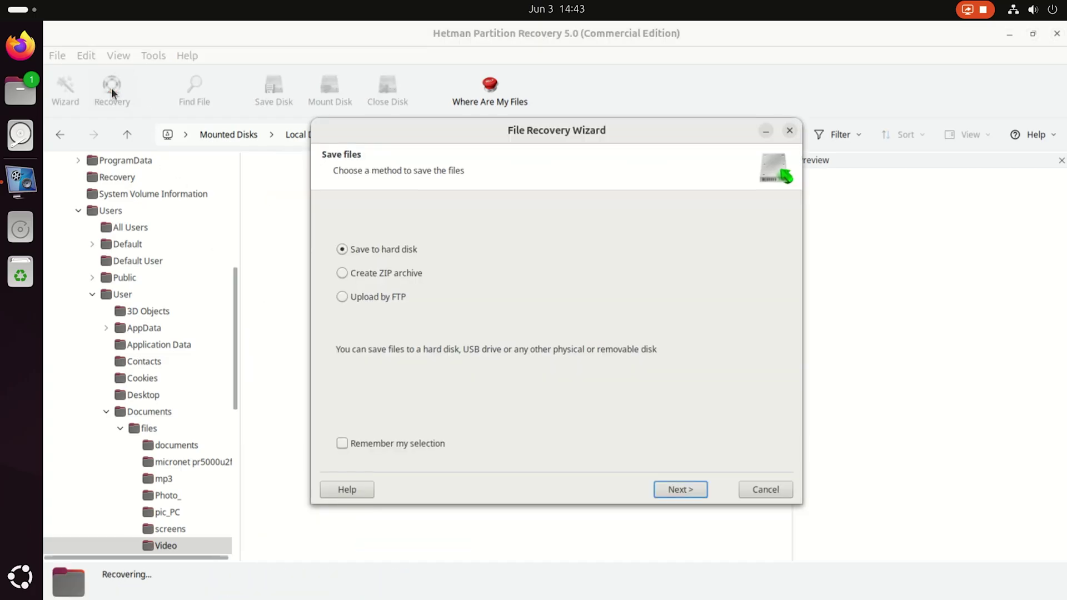
left_click(676, 489)
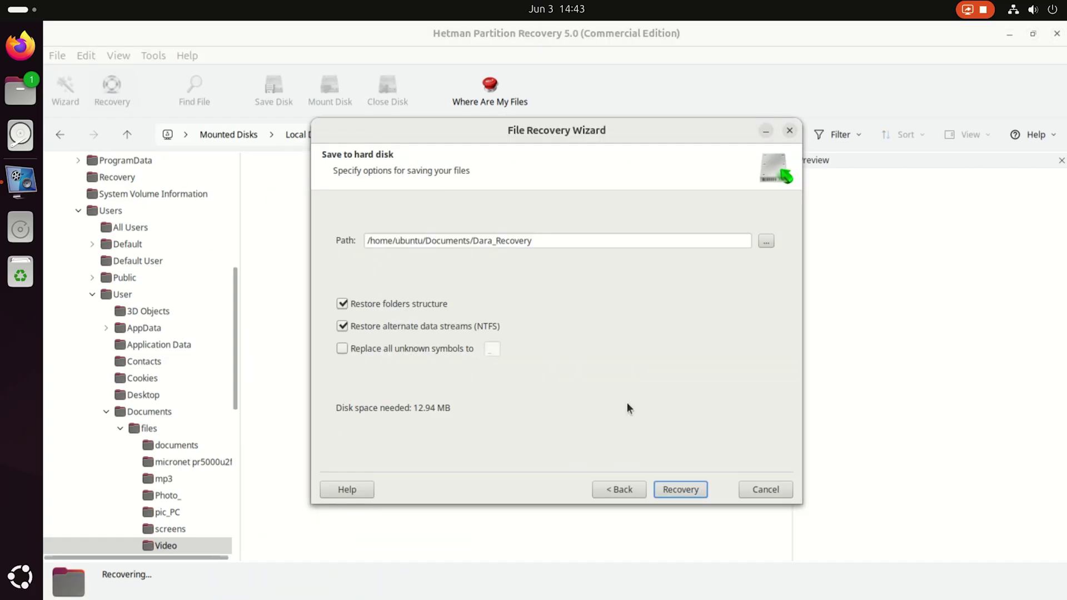
left_click(765, 242)
left_click(286, 132)
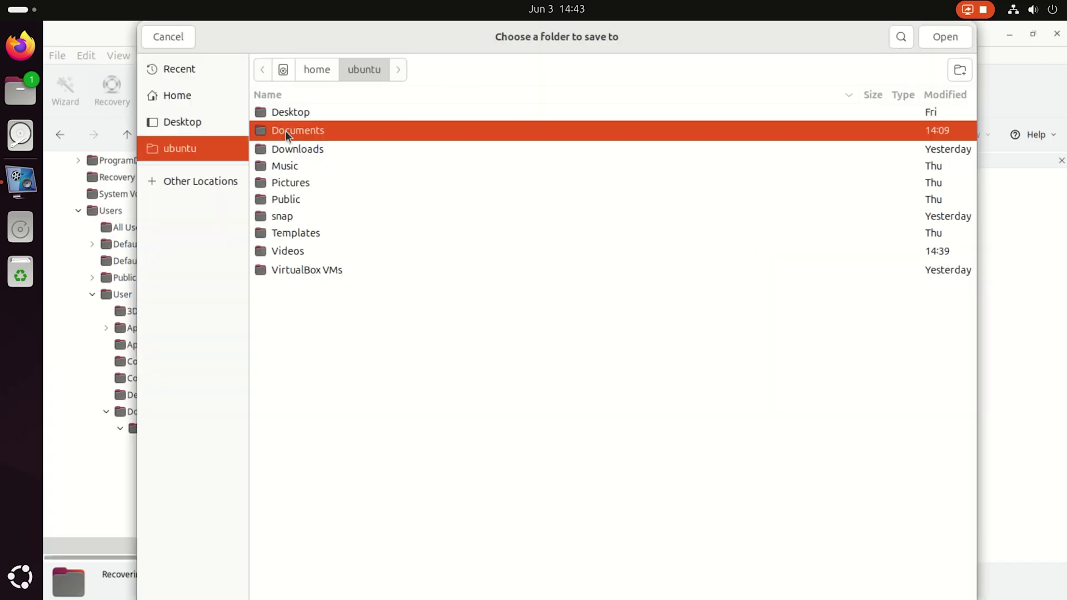
double_click(325, 138)
left_click(341, 115)
double_click(341, 115)
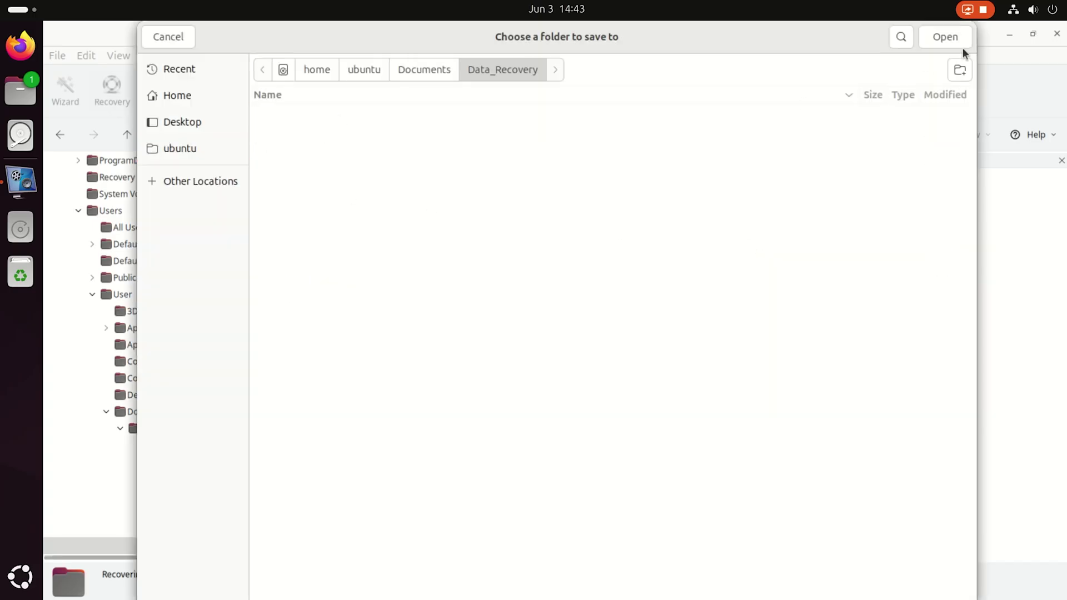
left_click(945, 37)
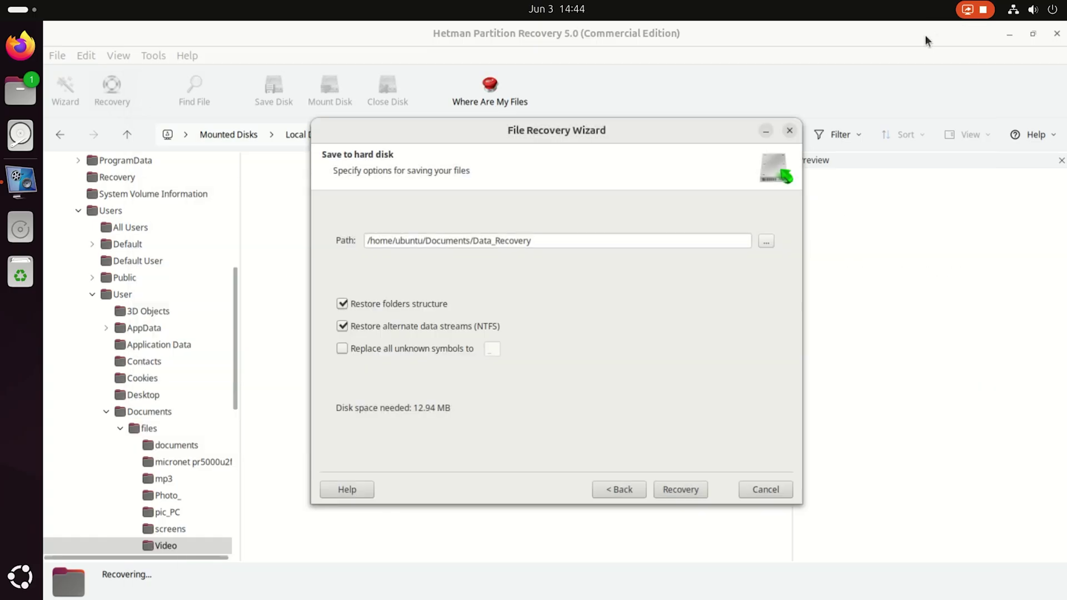
left_click(670, 496)
left_click(669, 486)
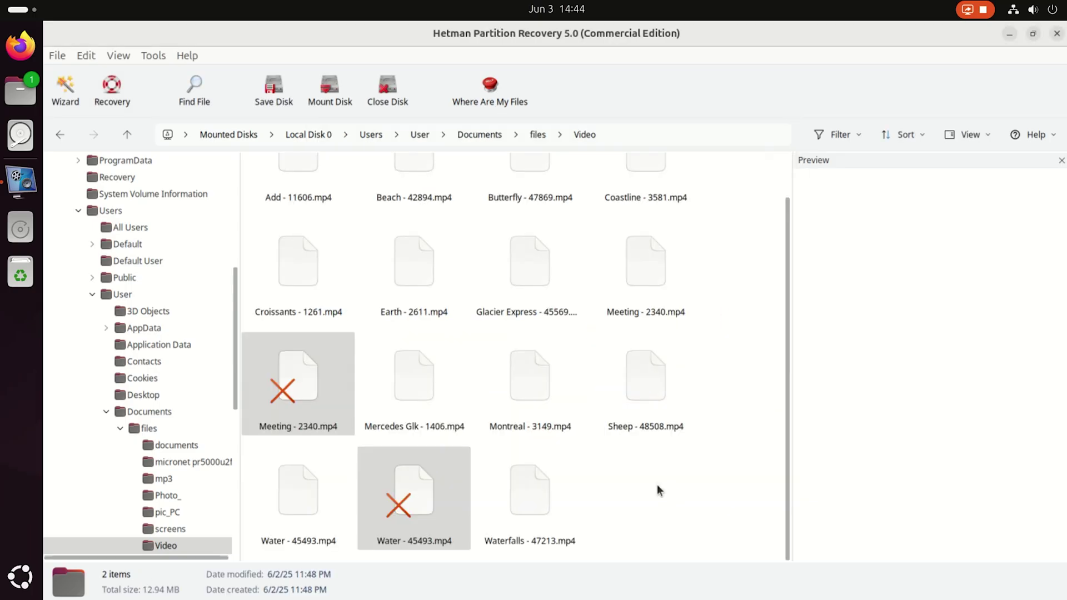
Open Documents/Data_Recovery in Files and play Meeting - 2340.mp4 with VLC
left_click(25, 94)
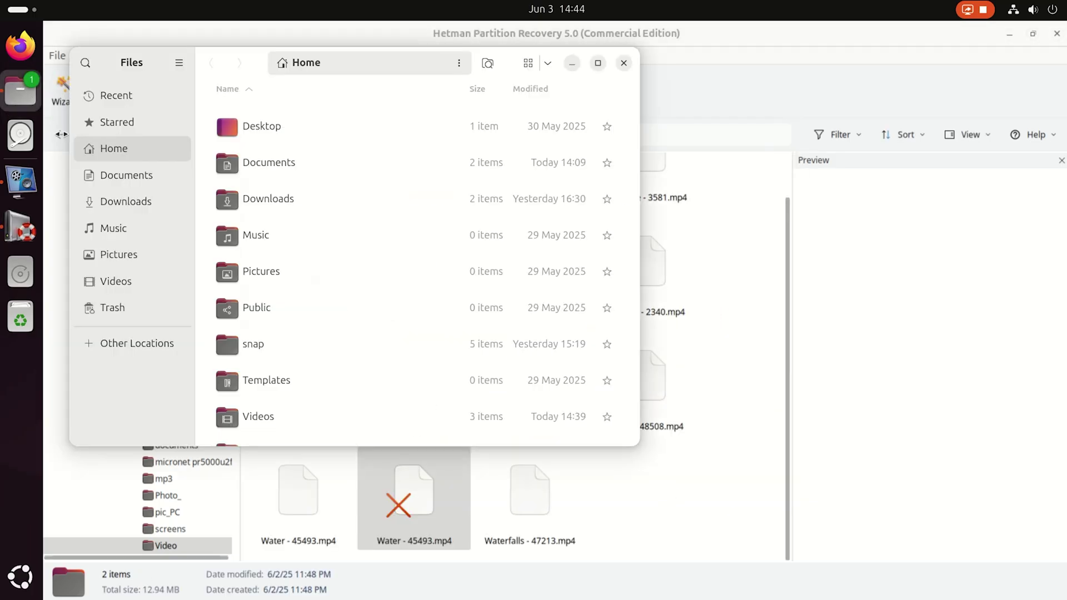
left_click(141, 175)
left_click(358, 133)
double_click(357, 129)
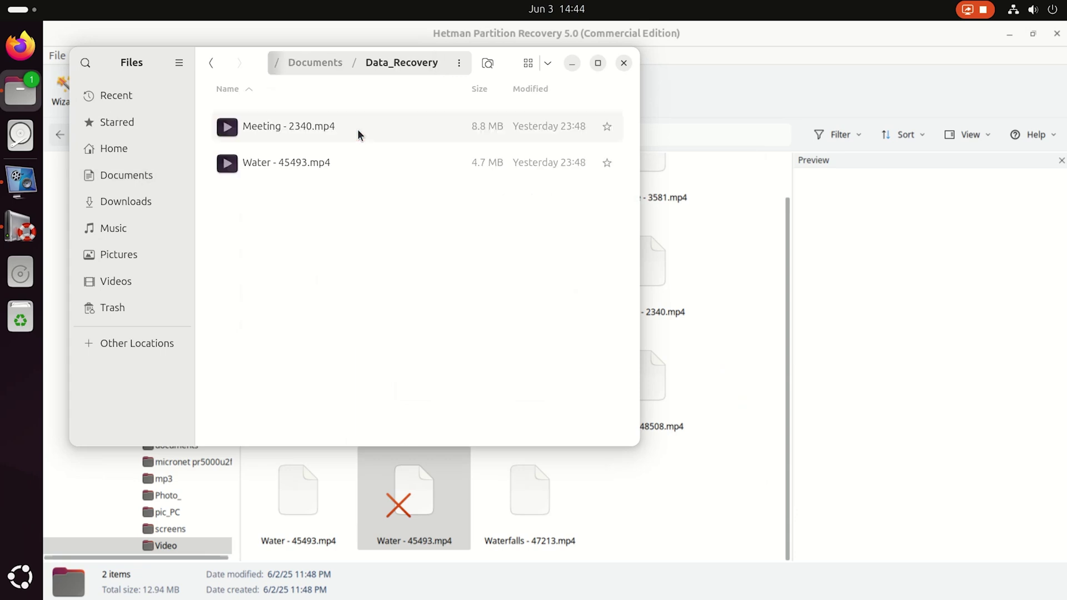
left_click(278, 128)
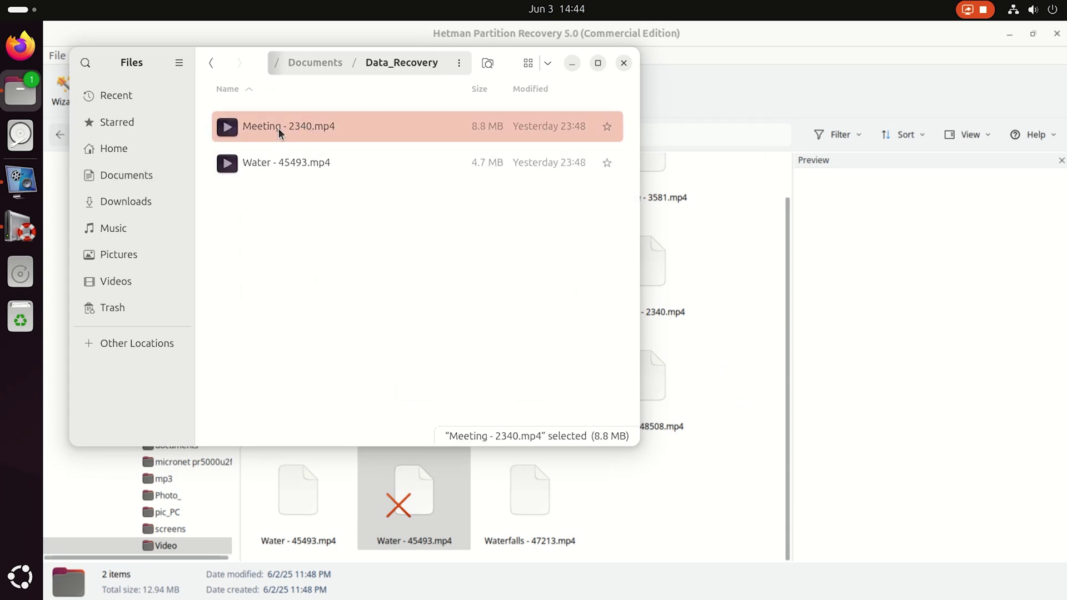
right_click(279, 128)
left_click(311, 141)
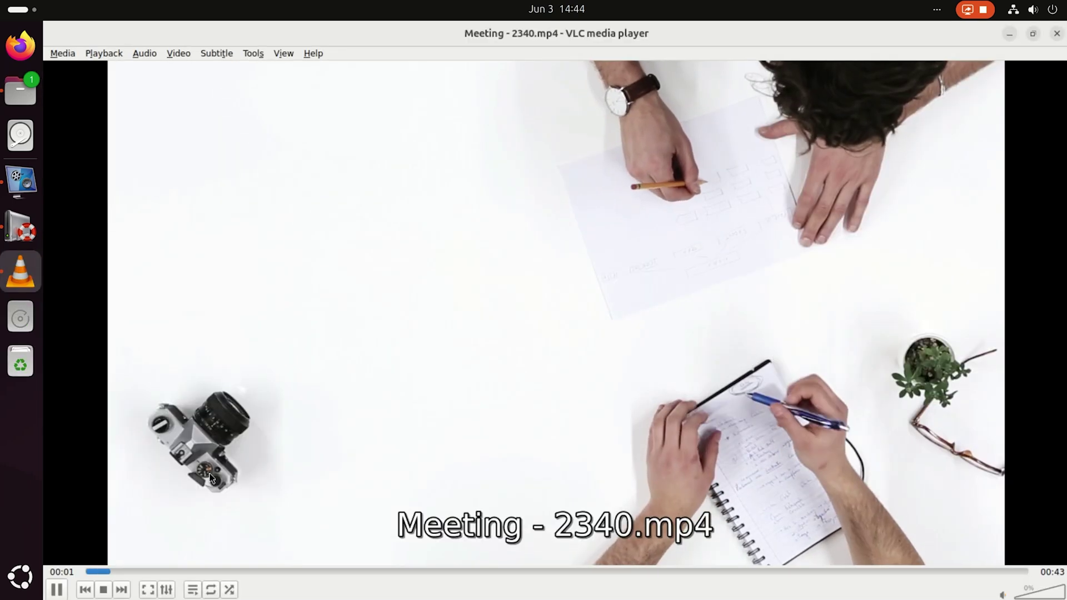
Skip Meeting - 2340.mp4 ahead to about 00:22, then play Water - 45493.mp4 in VLC
left_click(265, 571)
left_click(550, 571)
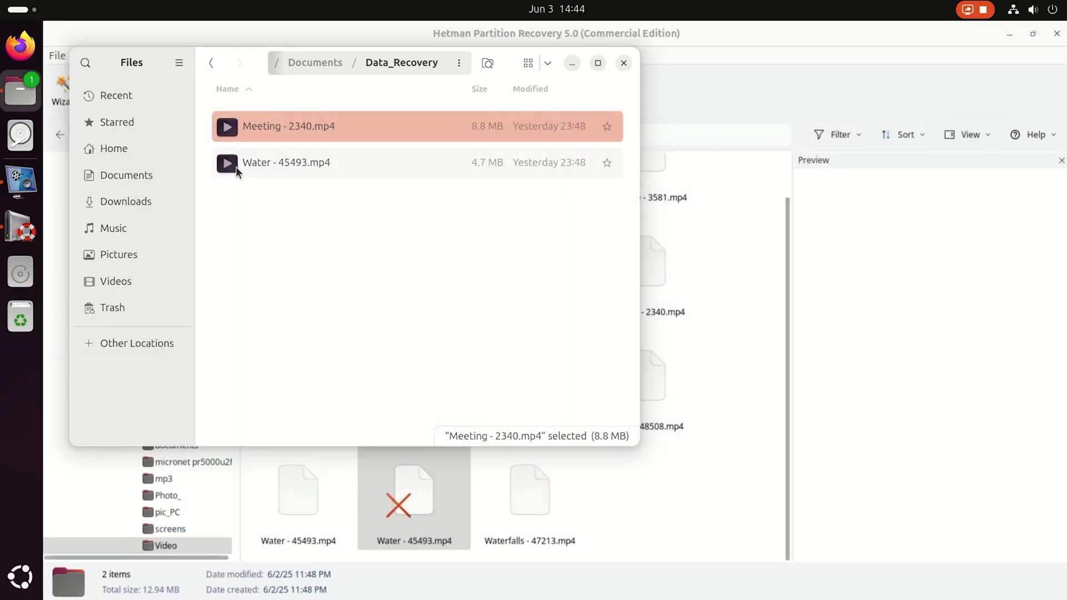
double_click(242, 160)
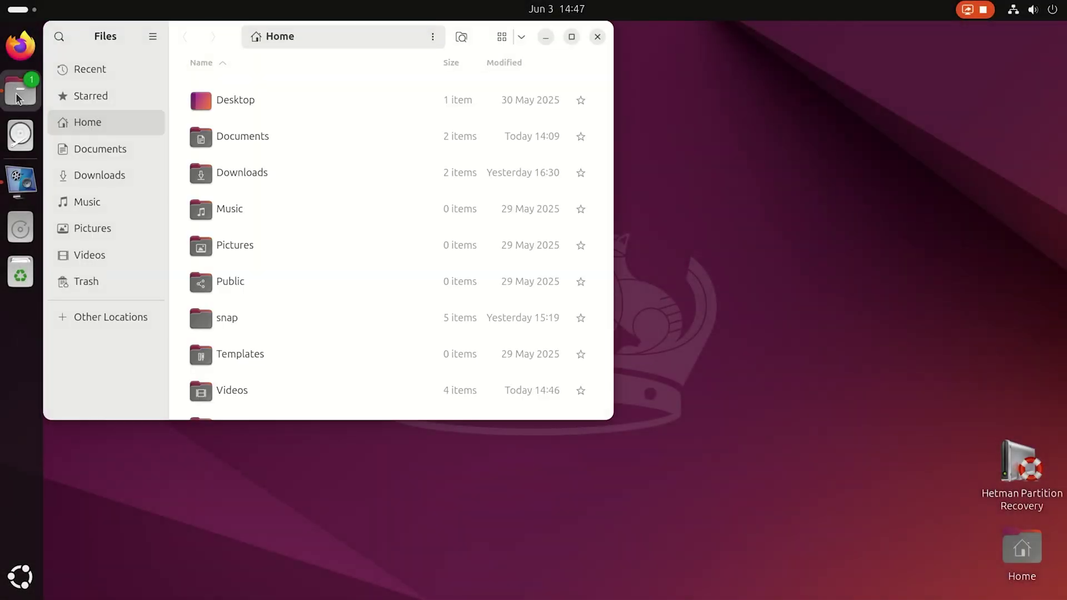
Check win10_3's win10.vdi on 250gb/vm, then trash win10_3, leaving only win10_2
left_click(141, 320)
left_click(244, 123)
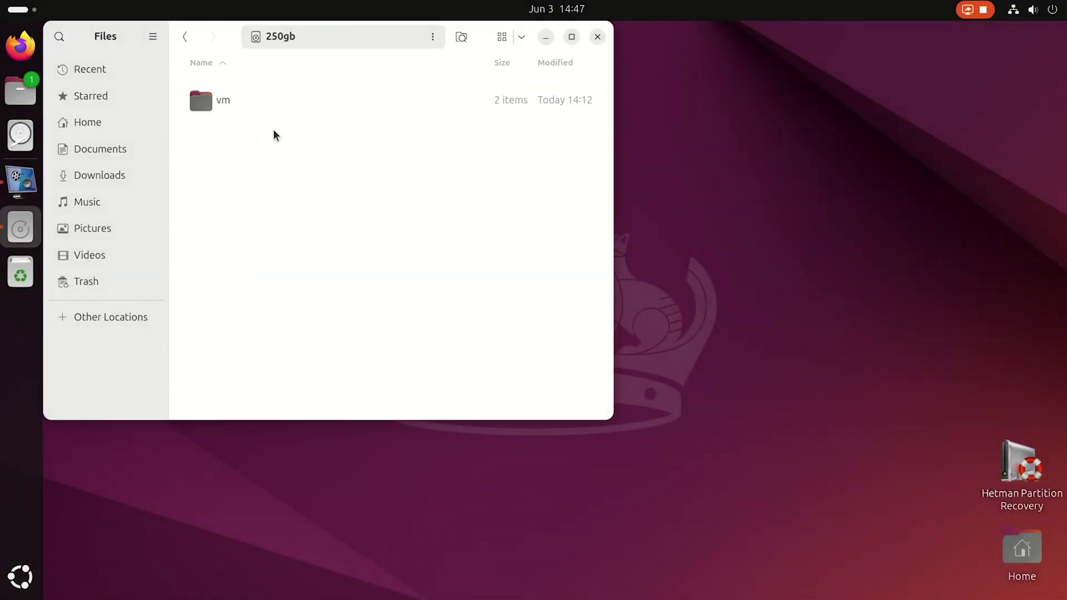
double_click(217, 101)
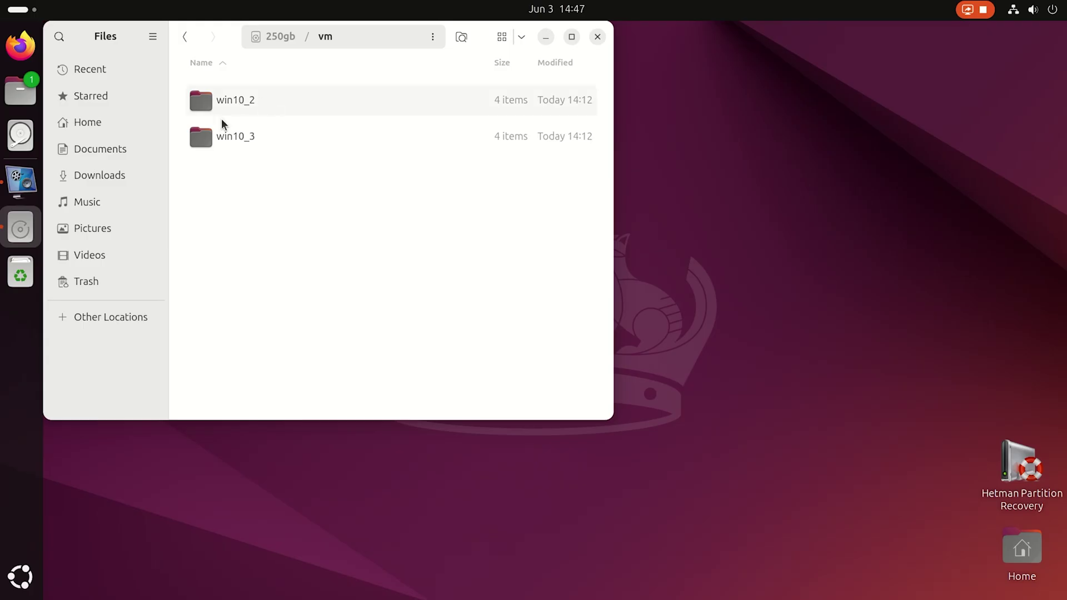
left_click(230, 136)
double_click(284, 137)
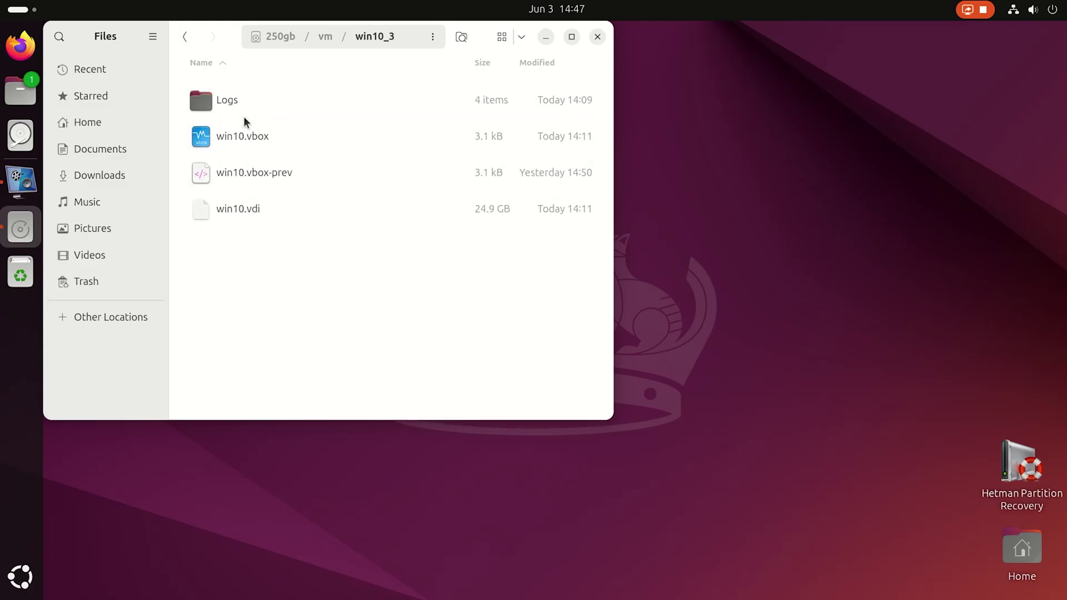
left_click(453, 209)
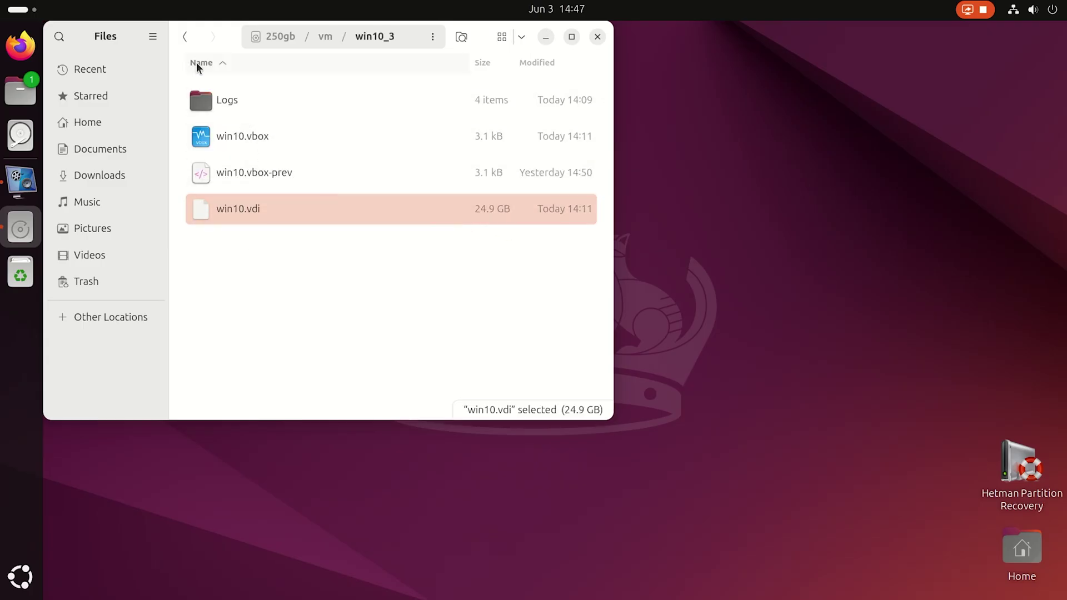
left_click(185, 37)
key("Delete")
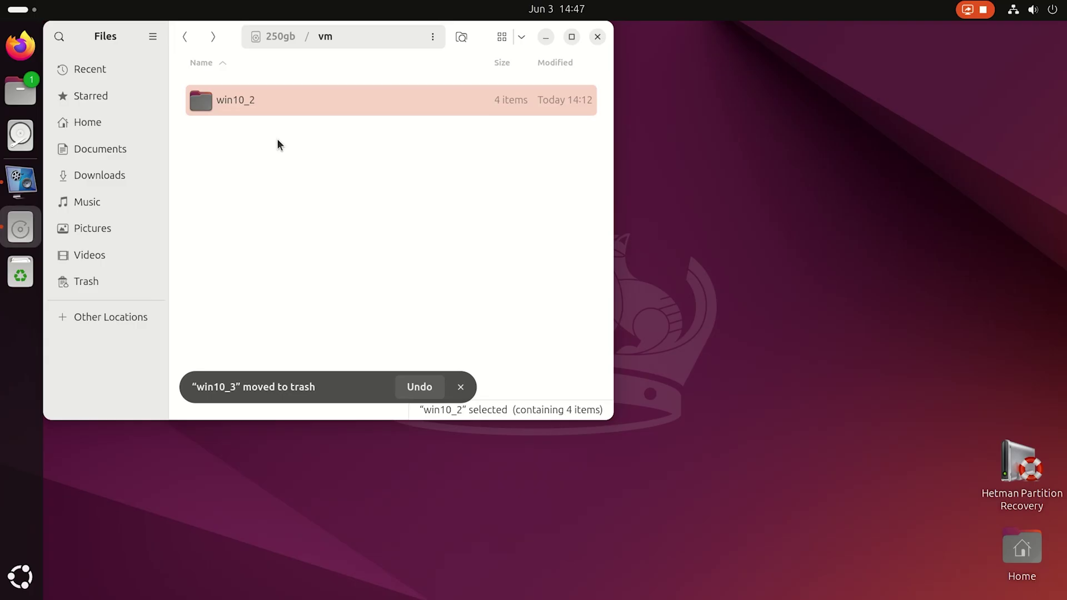
left_click(278, 141)
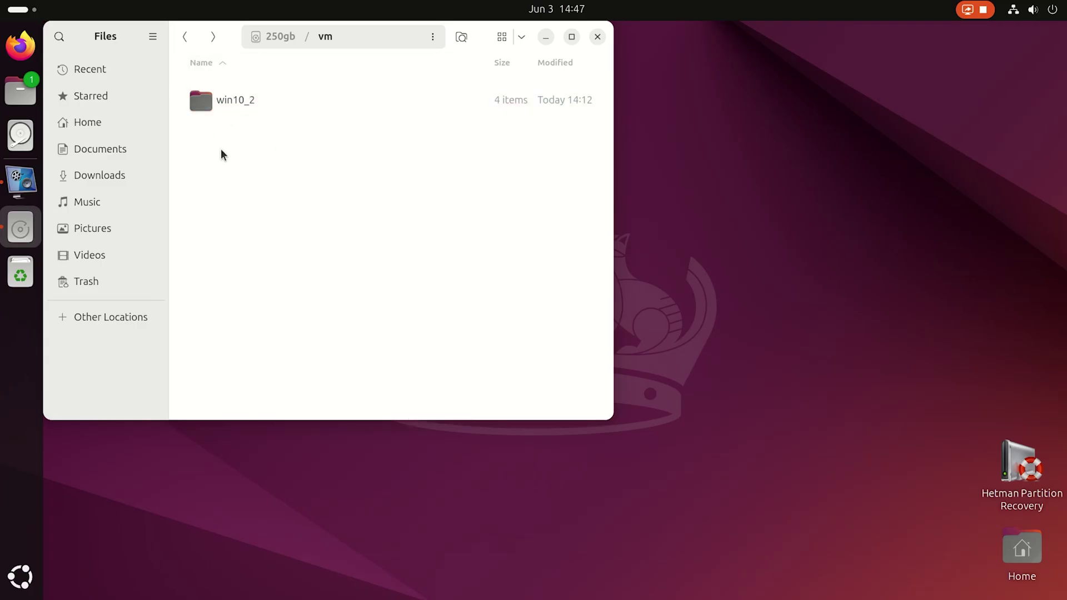
Relaunch Hetman Partition Recovery with the root password and select the 250gb (sdb1) partition
left_click(597, 38)
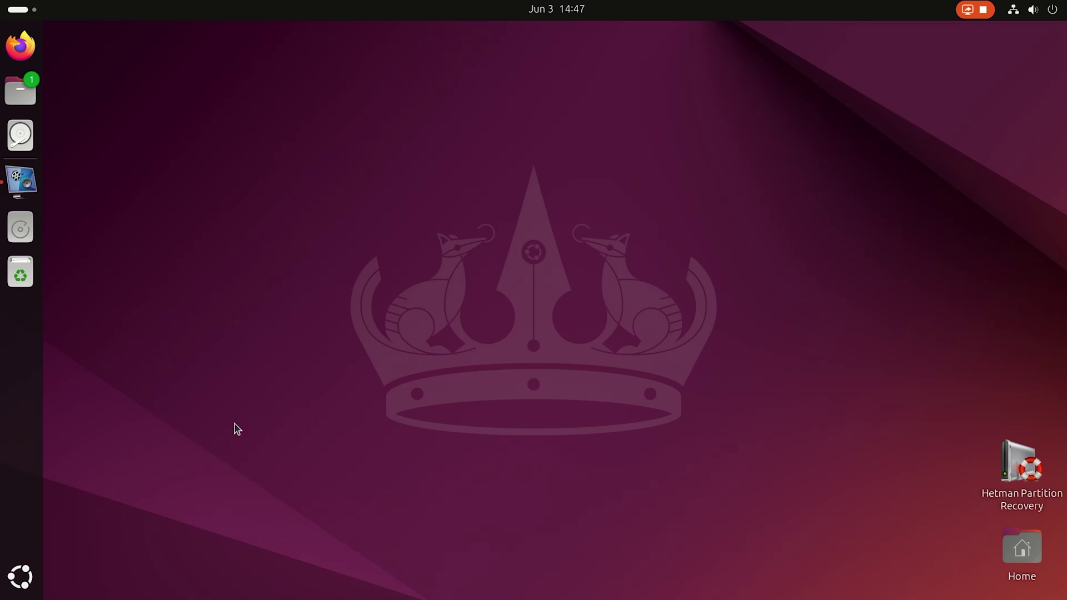
left_click(20, 576)
left_click(411, 372)
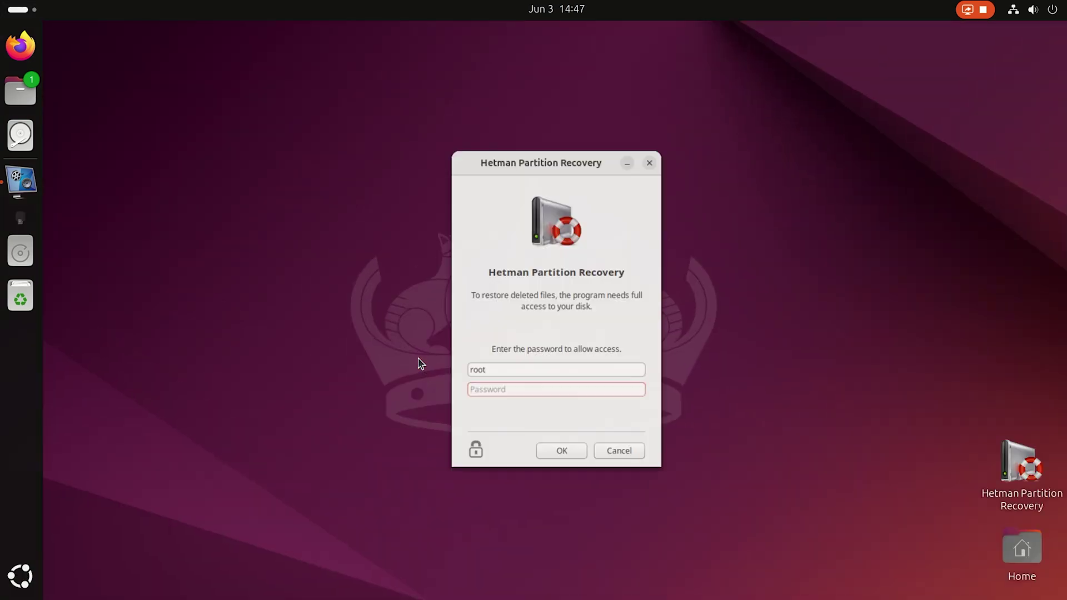
type("**")
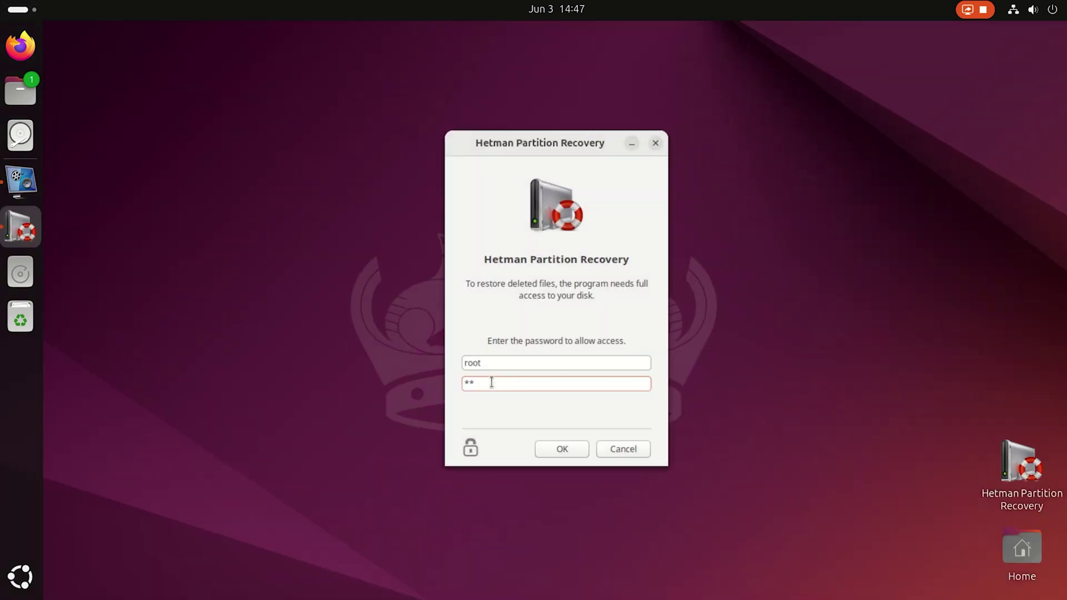
left_click(563, 447)
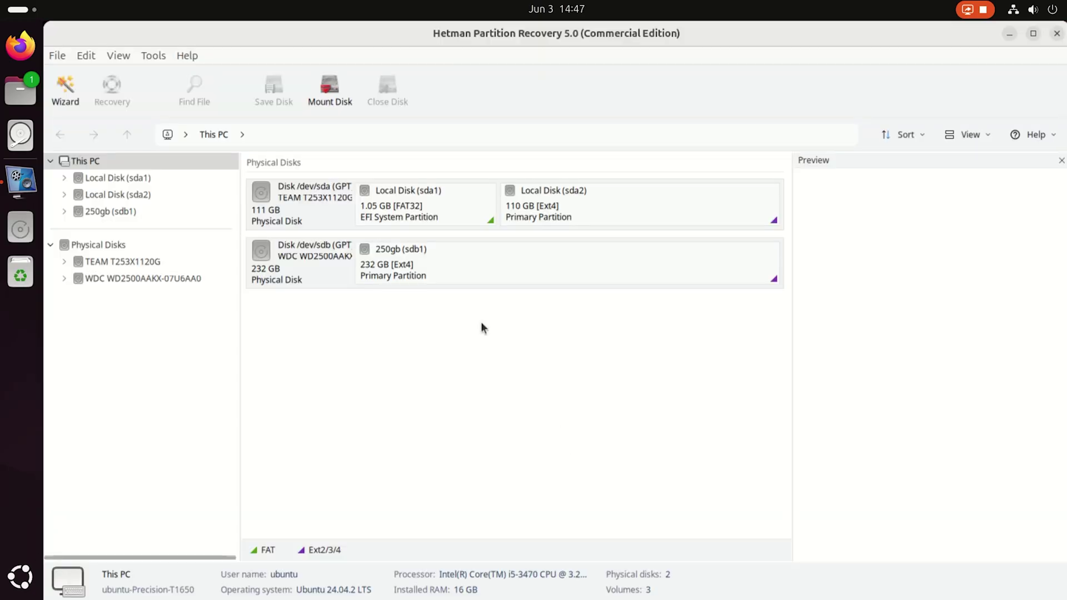
left_click(418, 258)
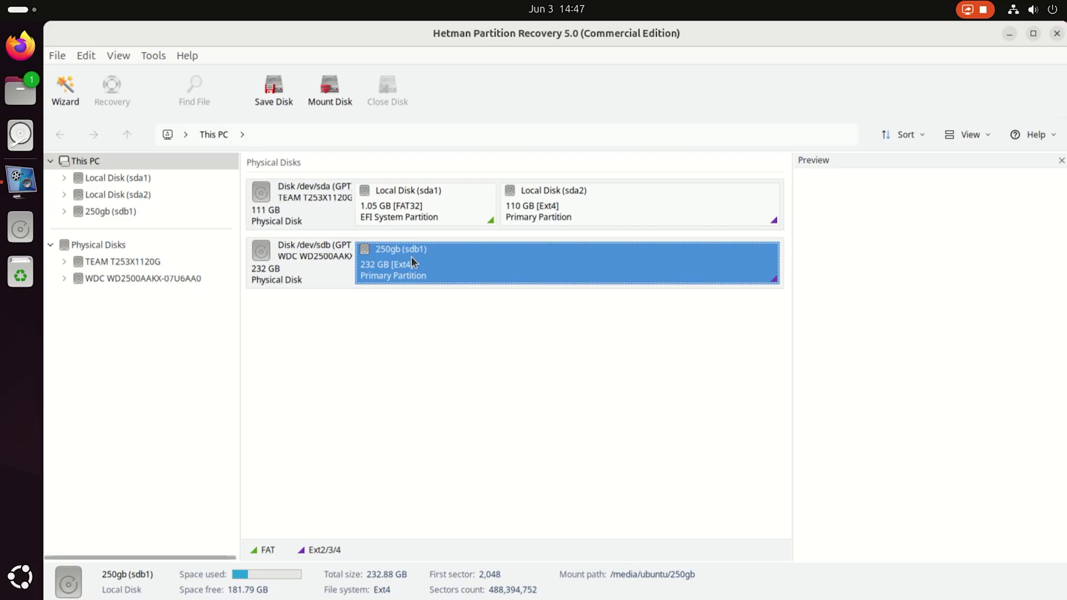
left_click(20, 89)
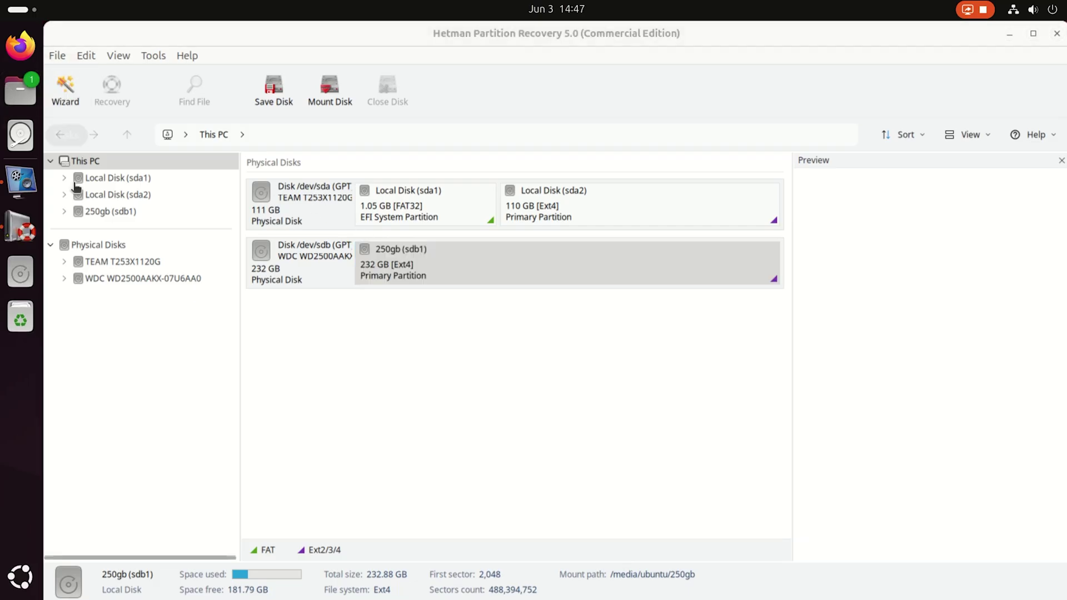
Browse Other Locations > 250gb > vm in Files, confirm it holds only win10_2, then close Files
left_click(170, 357)
left_click(300, 161)
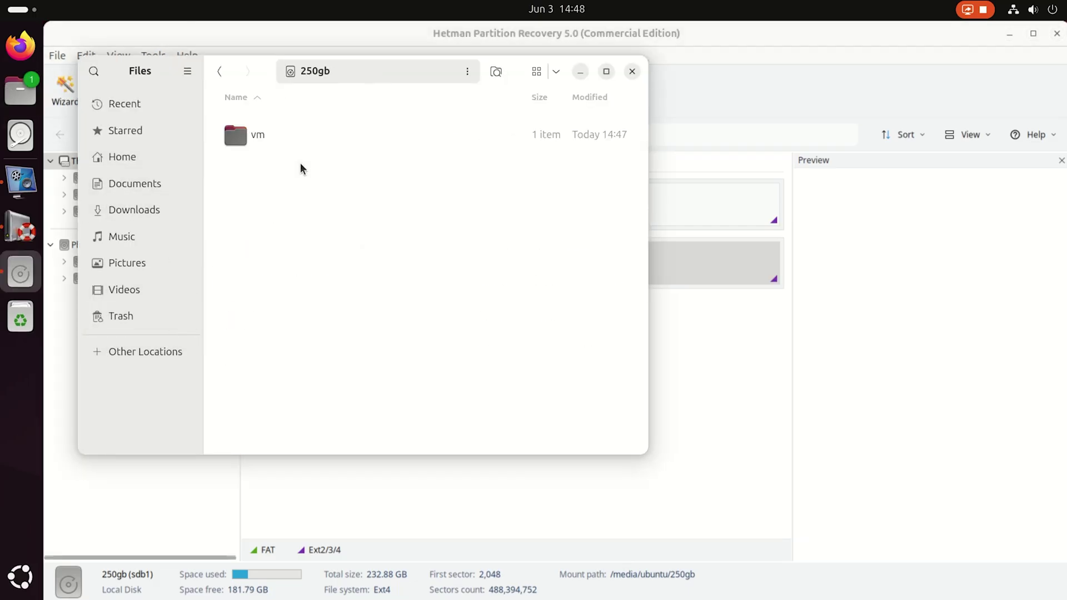
double_click(290, 140)
left_click(395, 74)
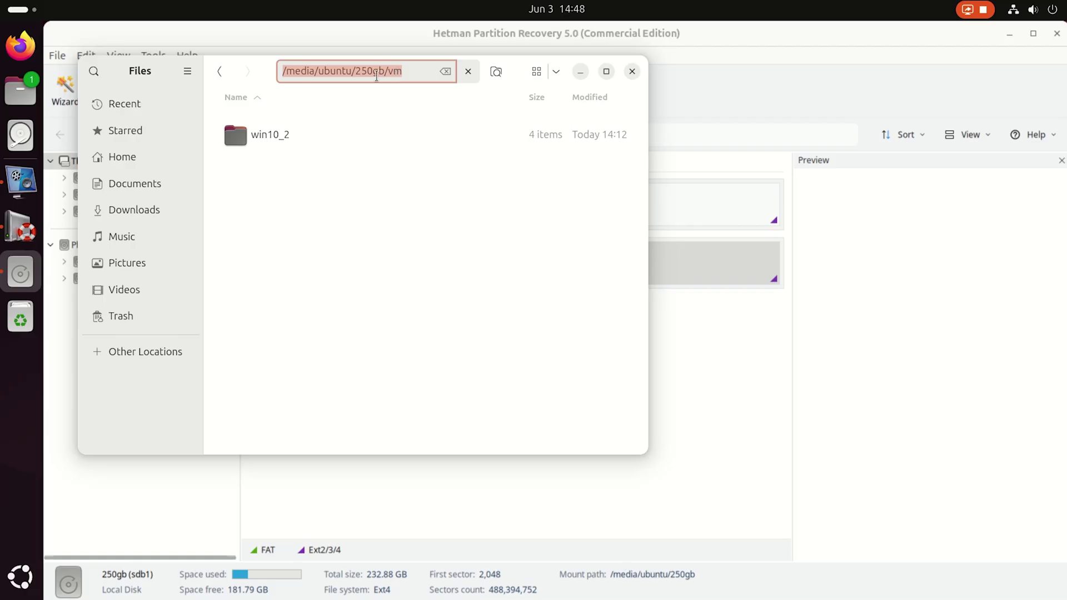
left_click(632, 72)
In Disks, check the 250 GB Hard Disk partition's mount path, then close Disks
left_click(22, 134)
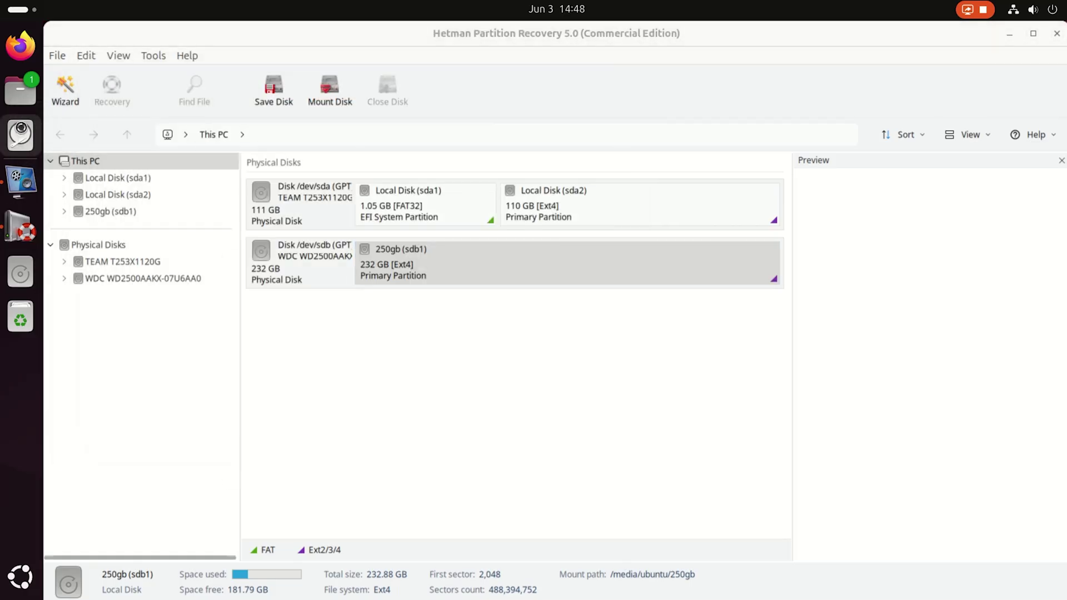
left_click(154, 135)
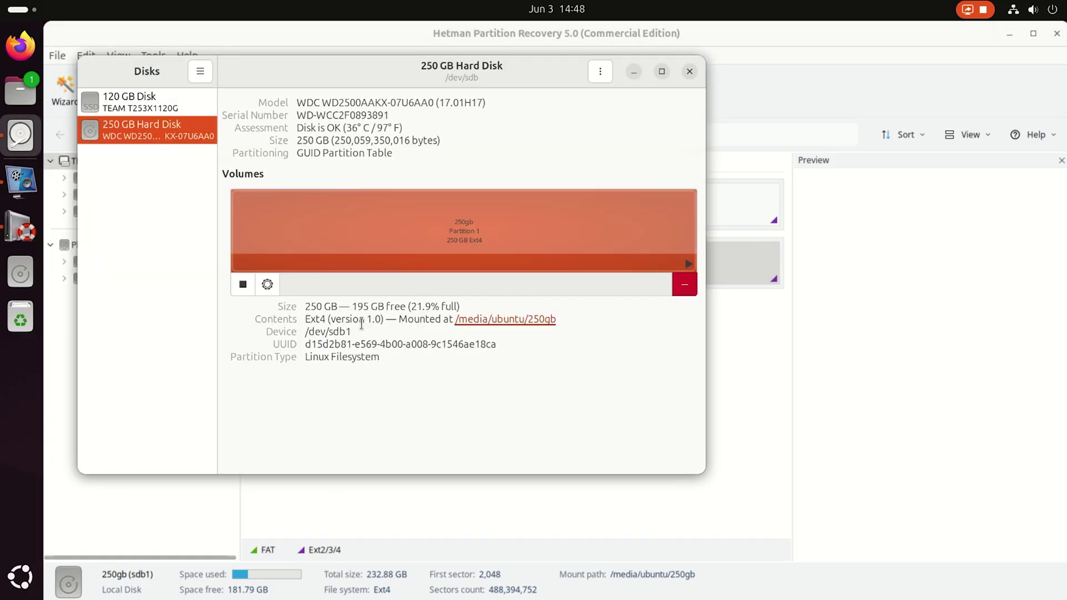
left_click_drag(369, 333, 321, 333)
left_click(694, 73)
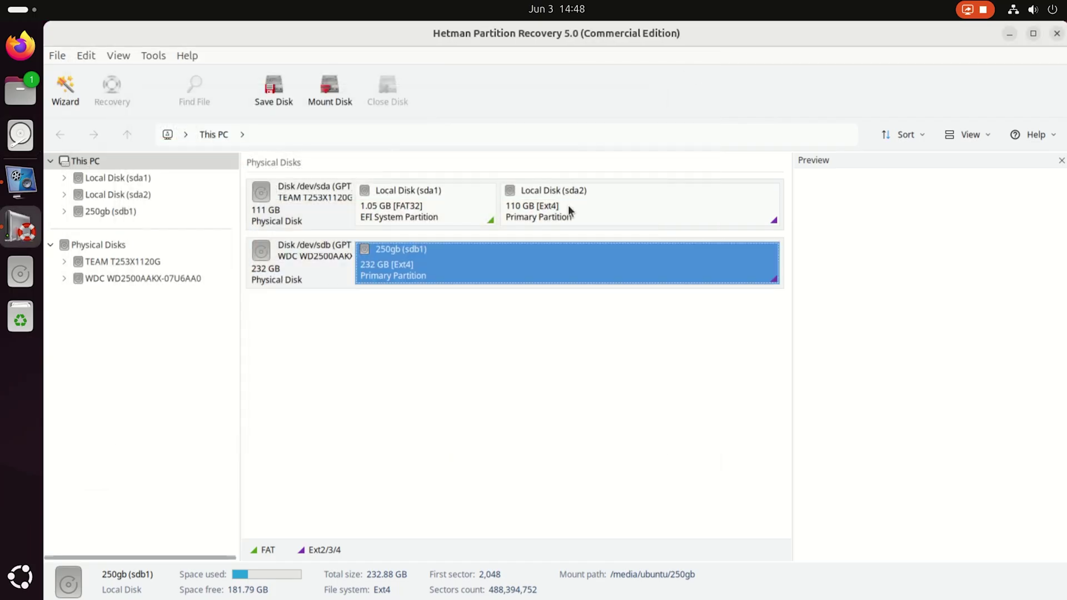
Open the 250gb (sdb1) partition and run a Fast scan to completion
right_click(492, 264)
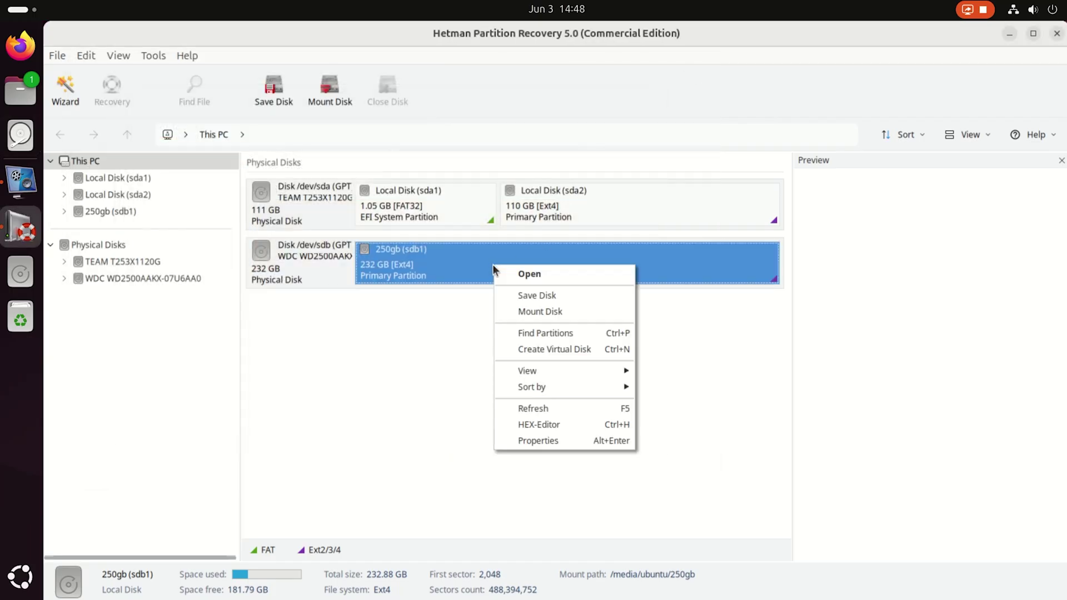
left_click(548, 274)
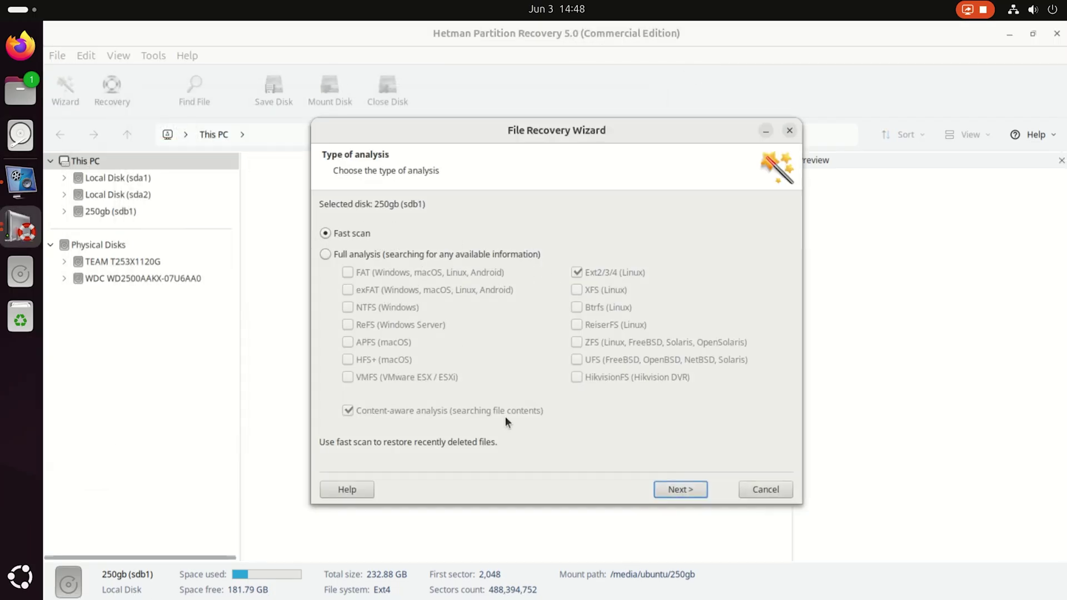
left_click(665, 488)
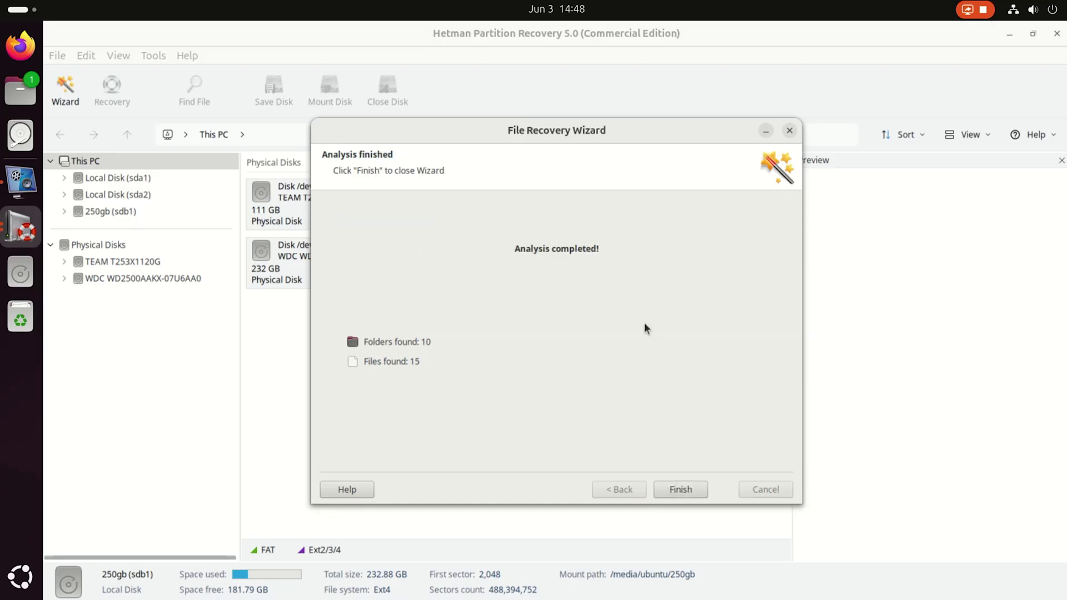
left_click(689, 493)
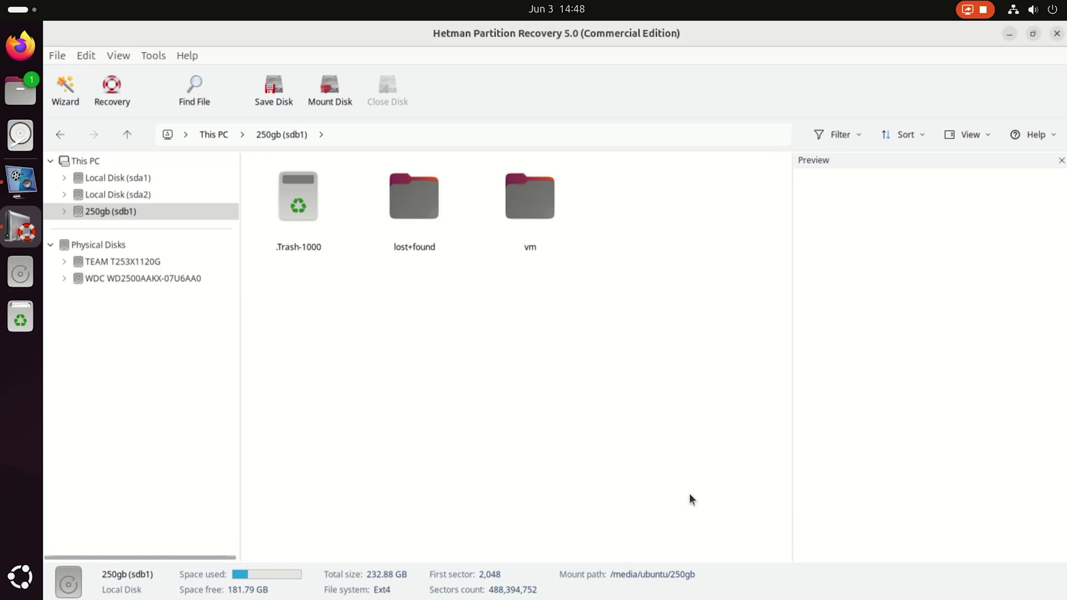
Open the vm folder and the deleted win10_3 folder to view its files, then return to vm
double_click(529, 210)
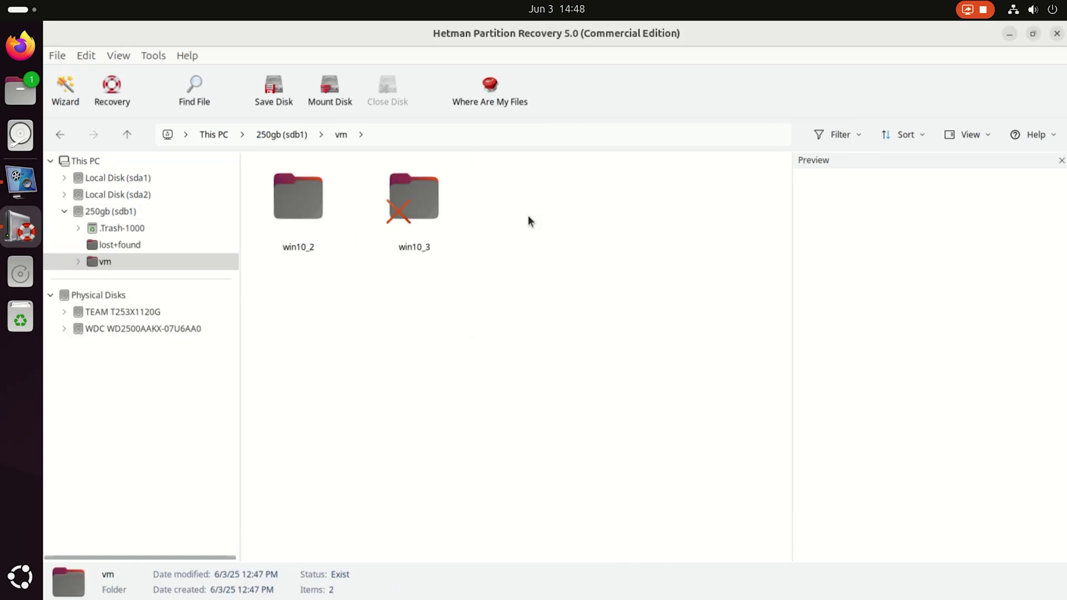
left_click(412, 209)
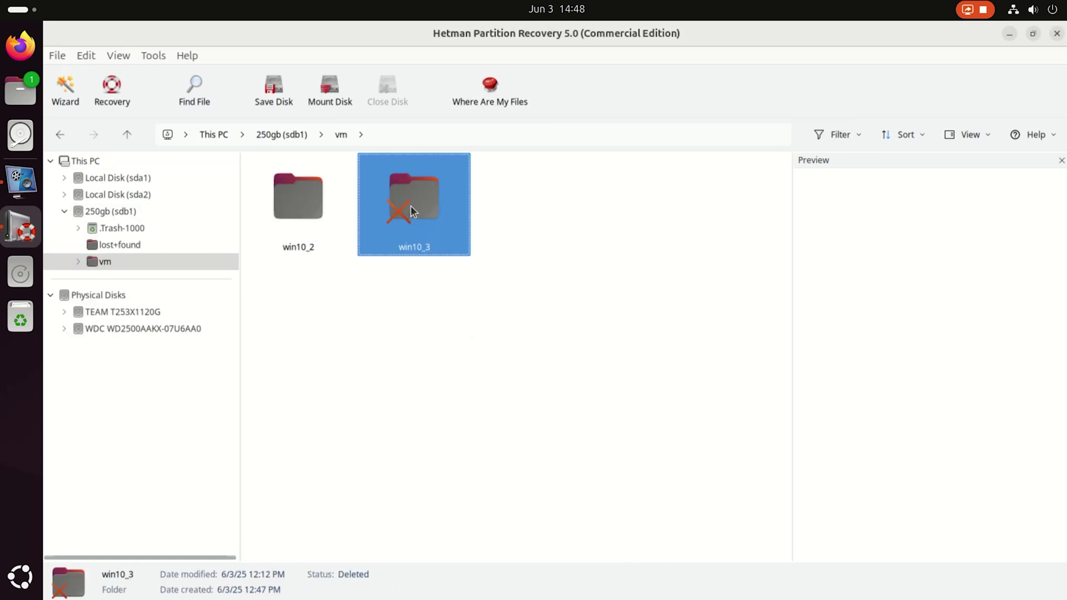
double_click(435, 227)
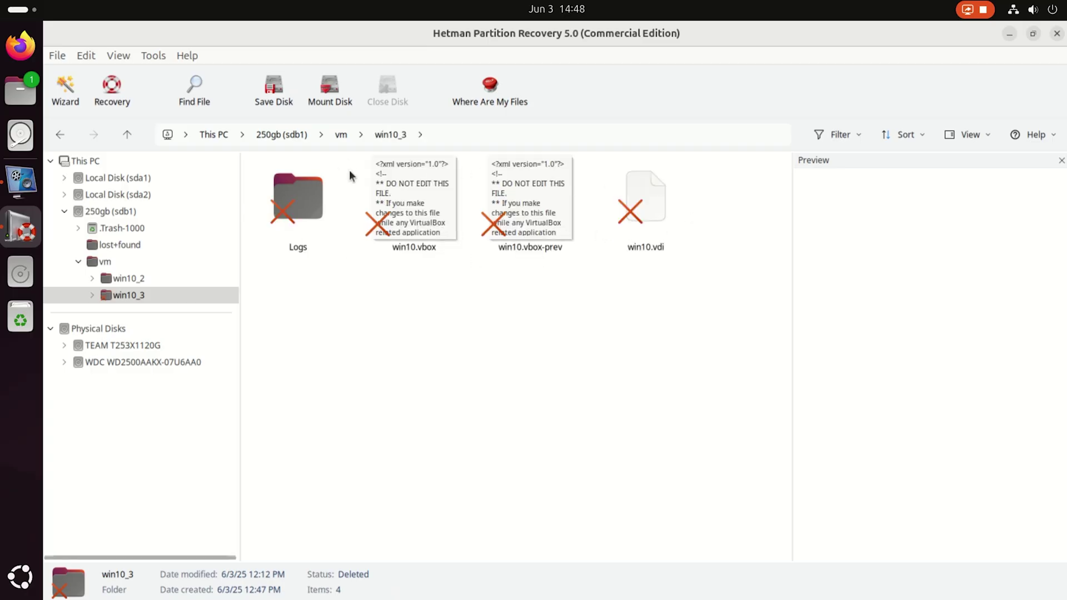
left_click(126, 134)
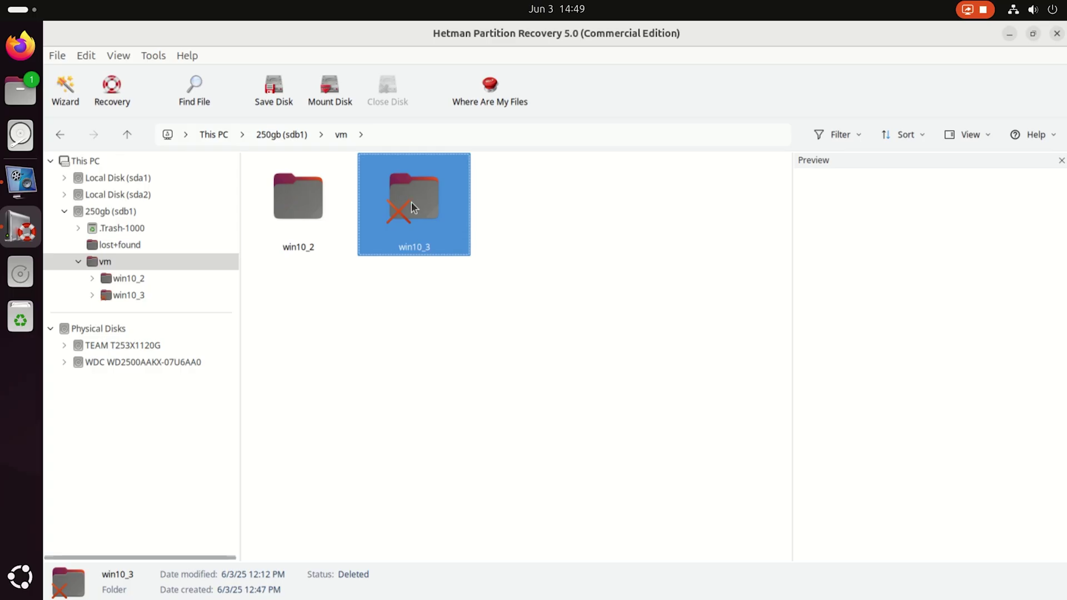
Recover win10_3 by saving to hard disk, with /home/ubuntu/Documents/Data_Recovery as destination
left_click(128, 92)
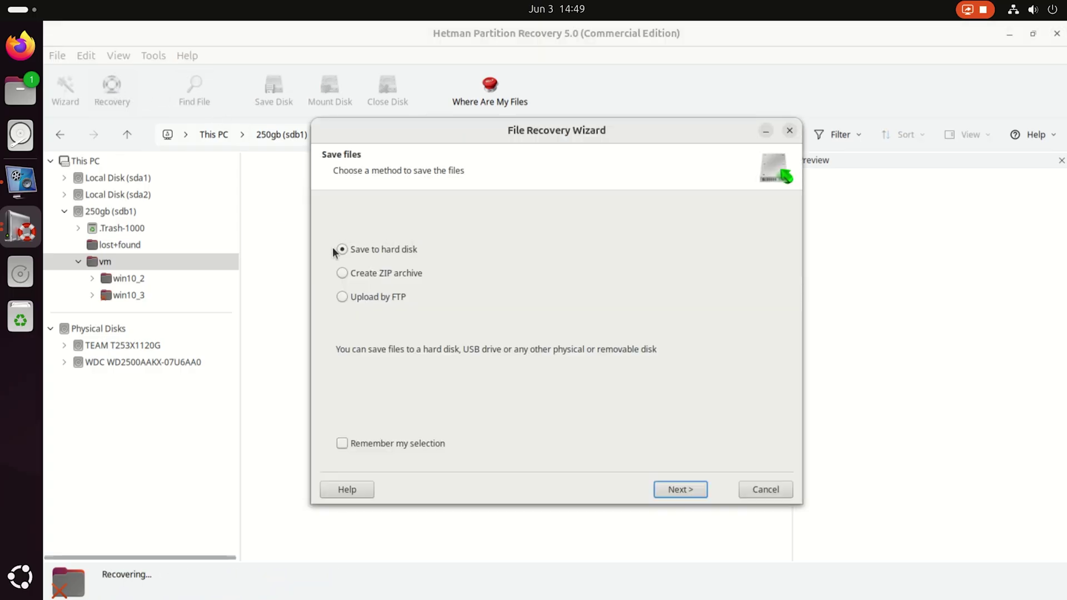
left_click(680, 489)
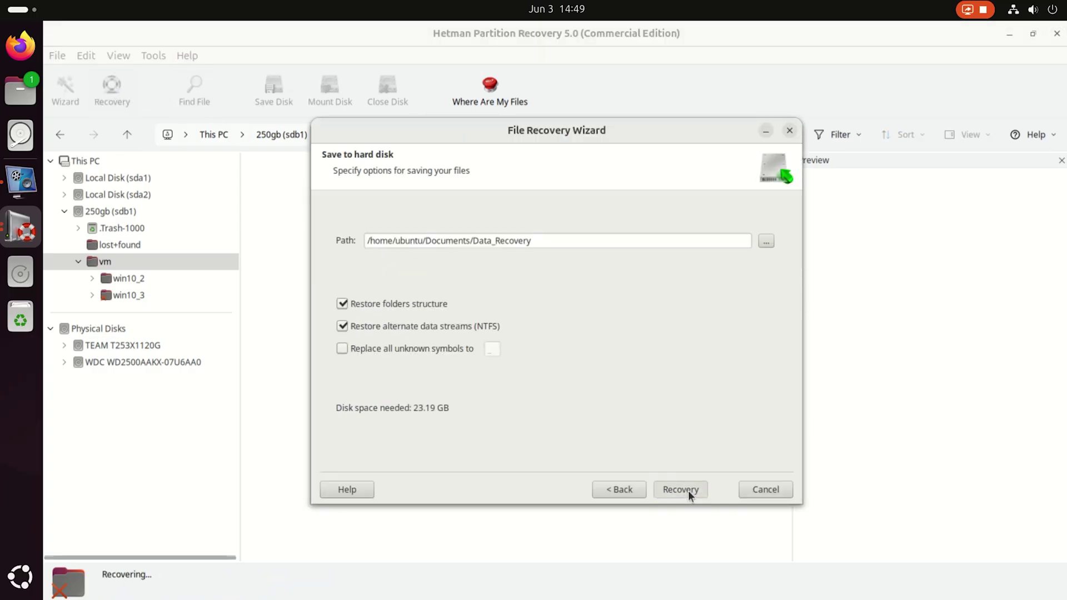
left_click(765, 243)
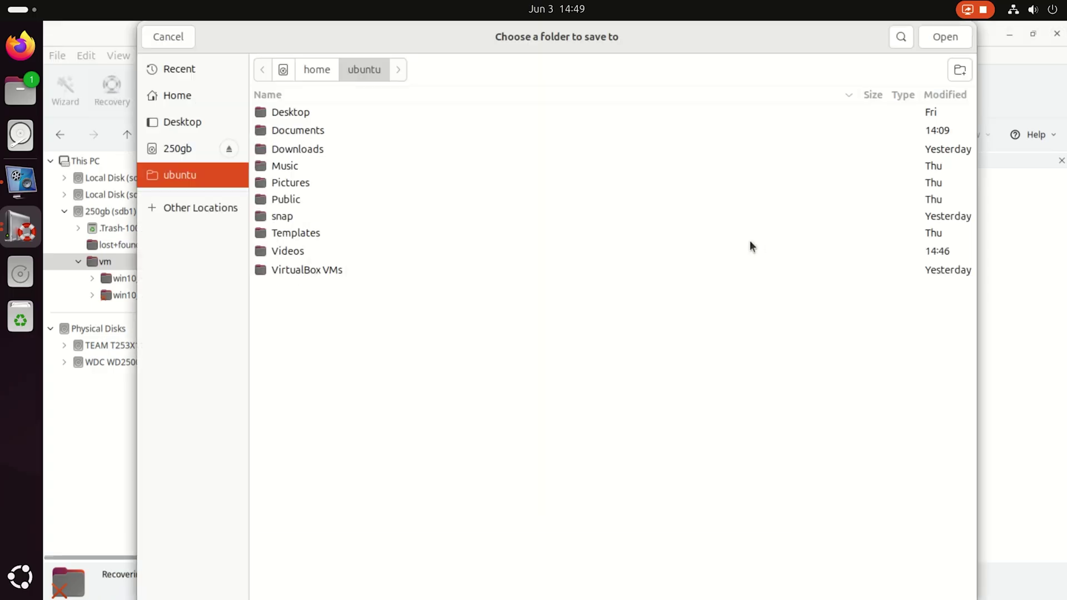
double_click(316, 132)
double_click(314, 117)
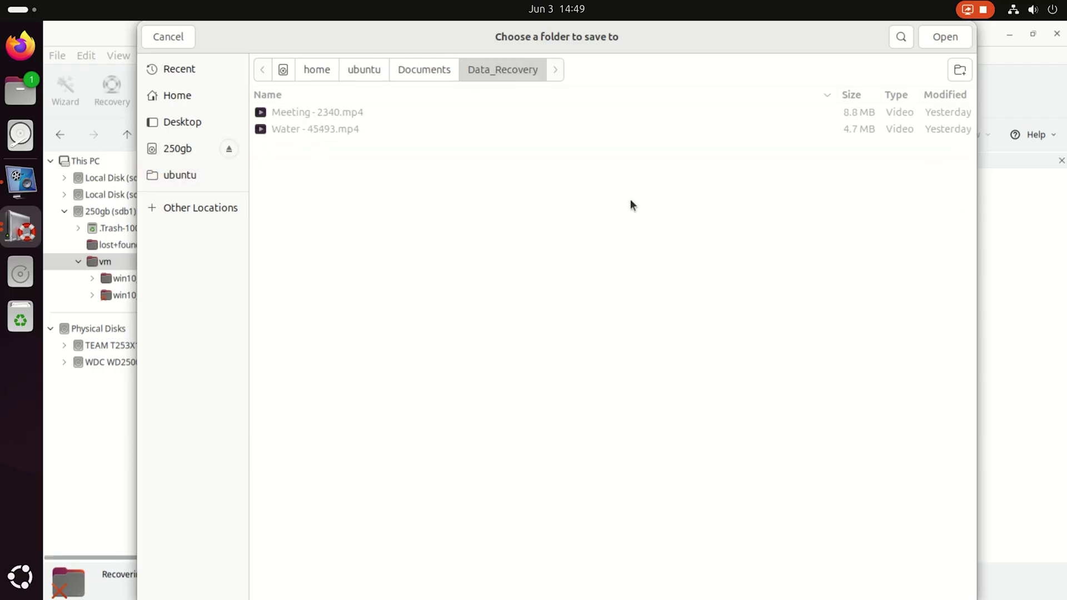
left_click(949, 33)
left_click(677, 489)
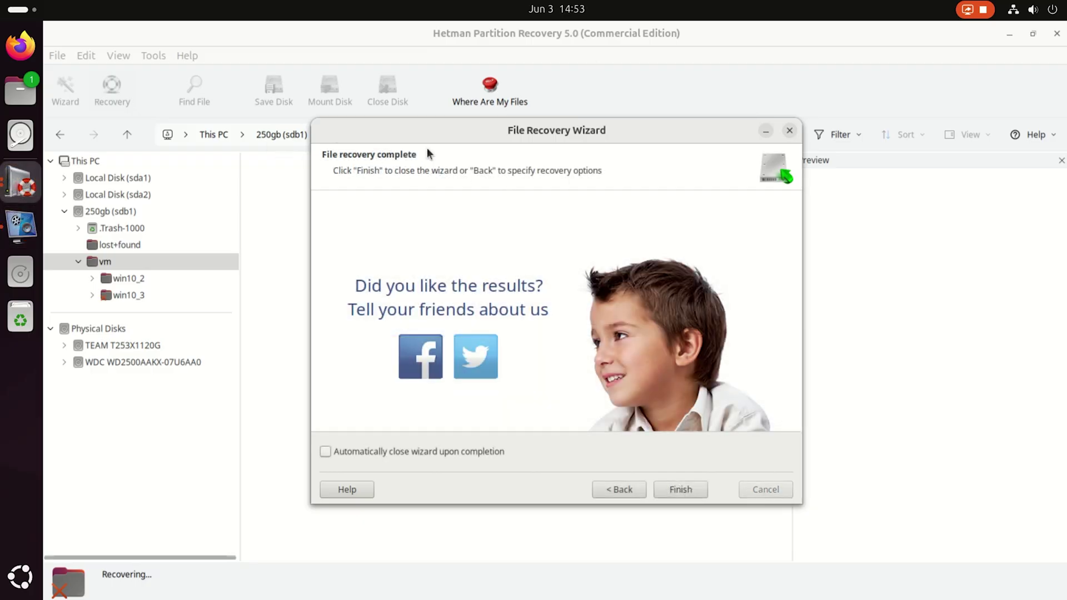
left_click(672, 490)
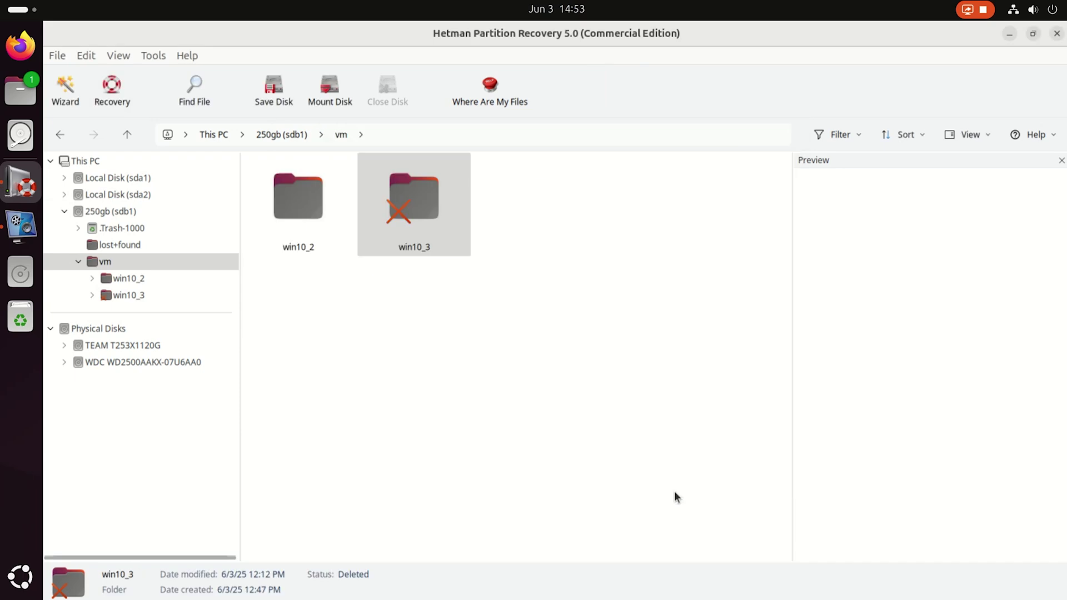
left_click(28, 98)
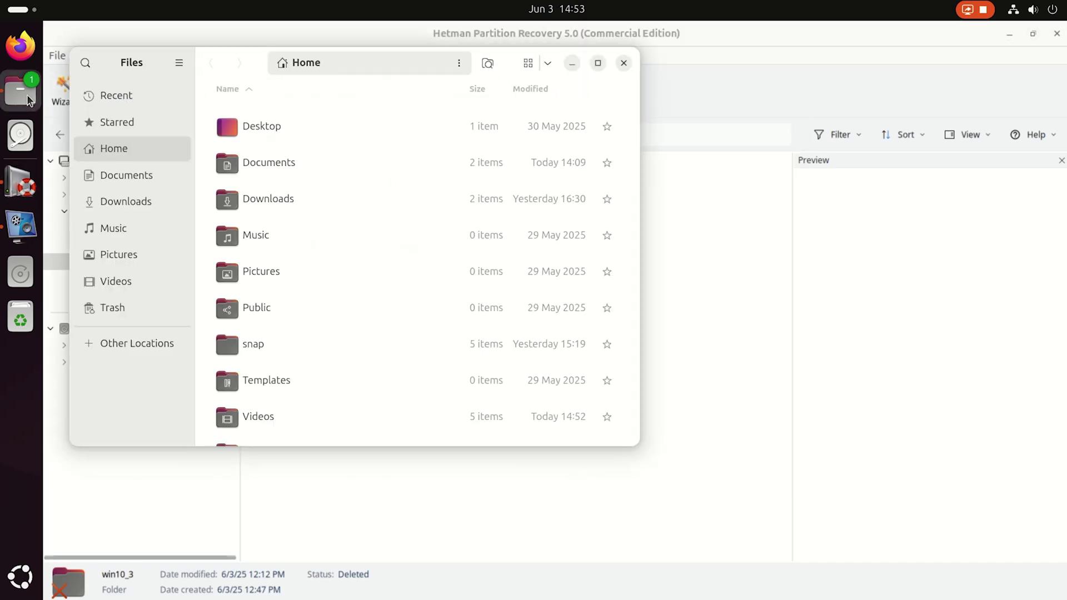
left_click(143, 175)
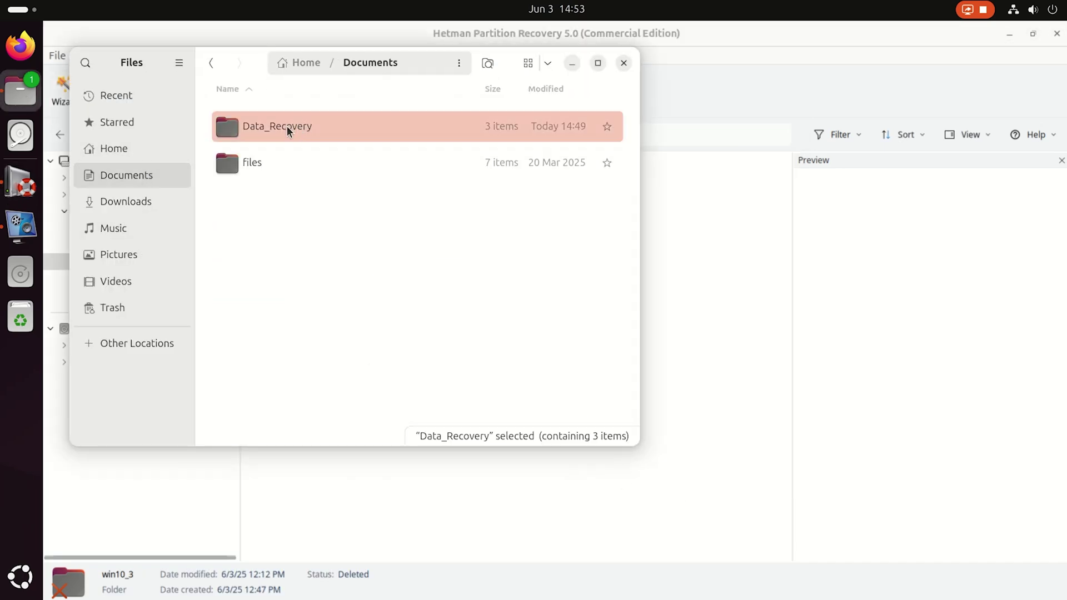
double_click(289, 128)
left_click(274, 128)
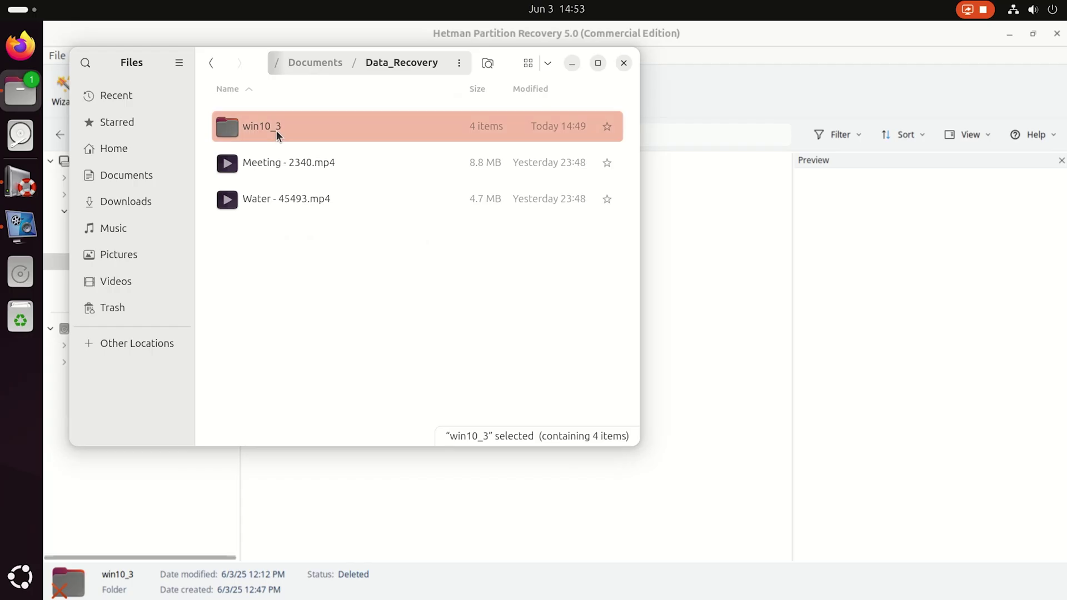
double_click(276, 130)
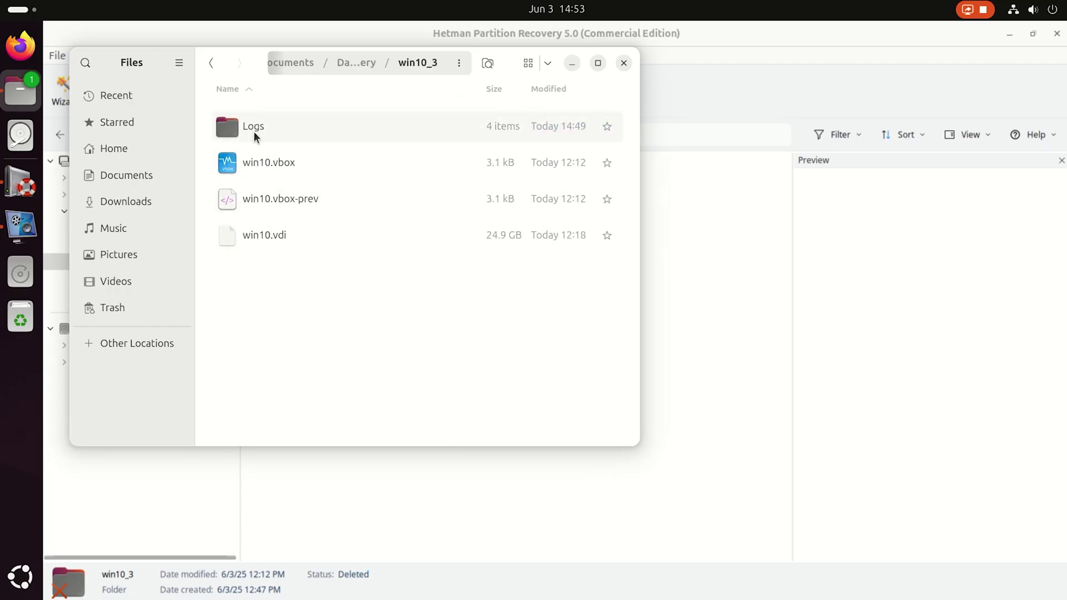
left_click(731, 274)
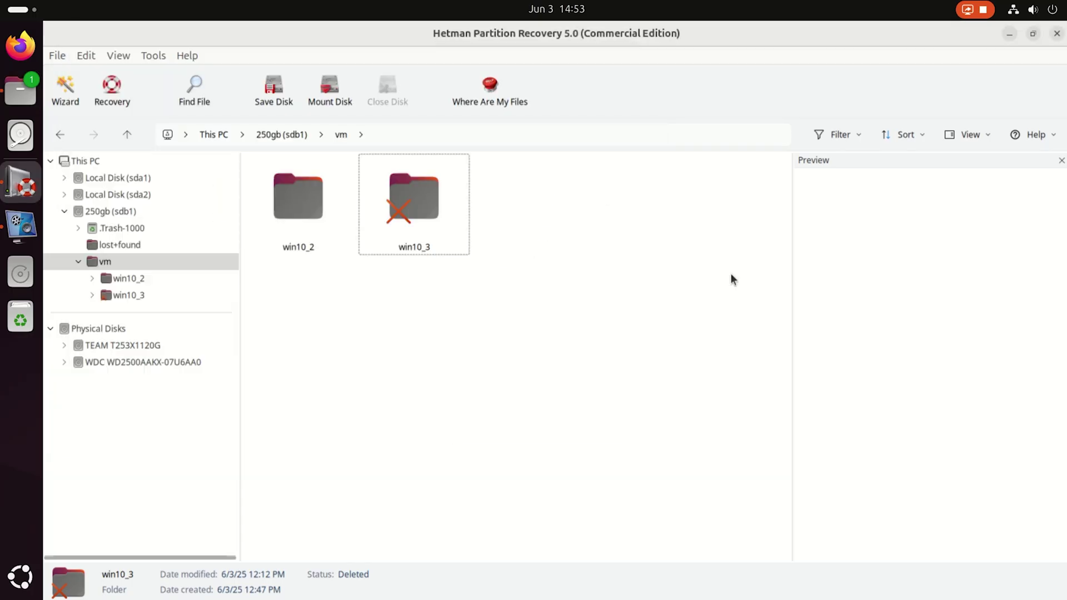
From This PC, choose Analyse again on 250gb (sdb1) and select Full analysis
left_click(90, 161)
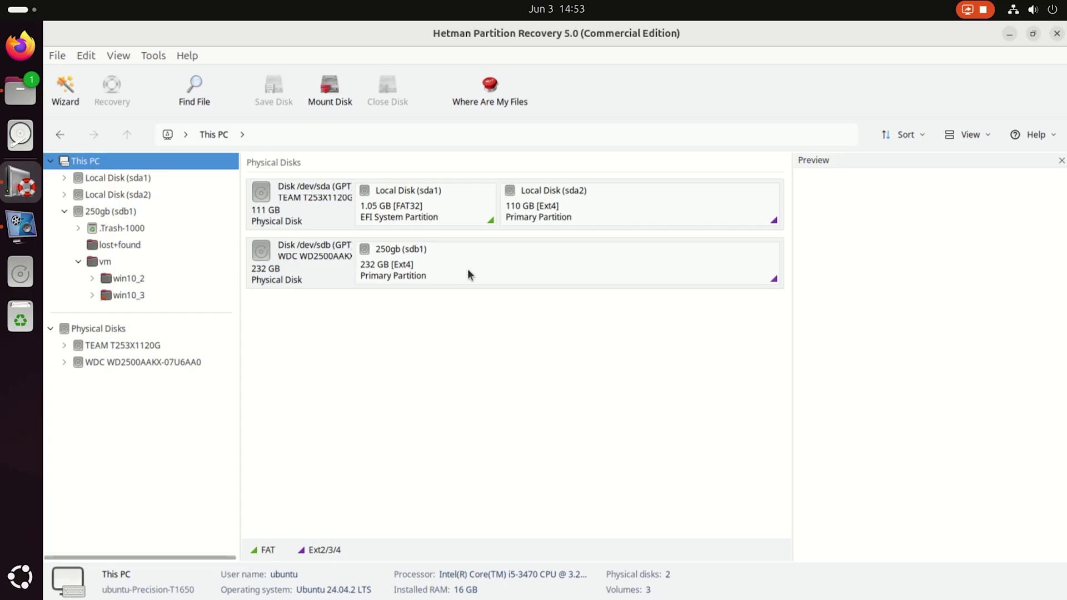
left_click(557, 275)
right_click(467, 265)
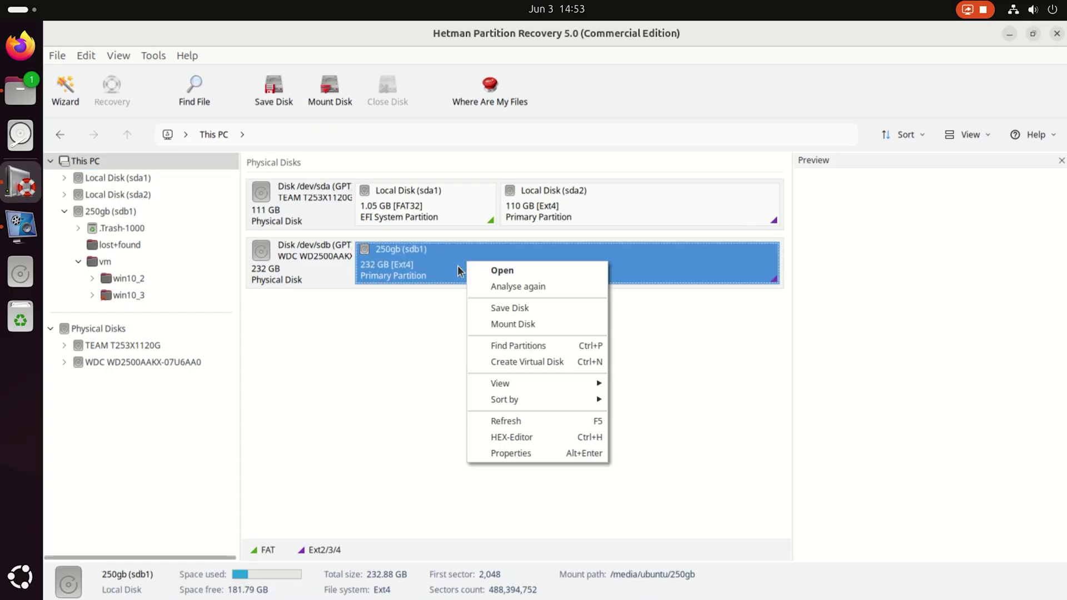
left_click(542, 289)
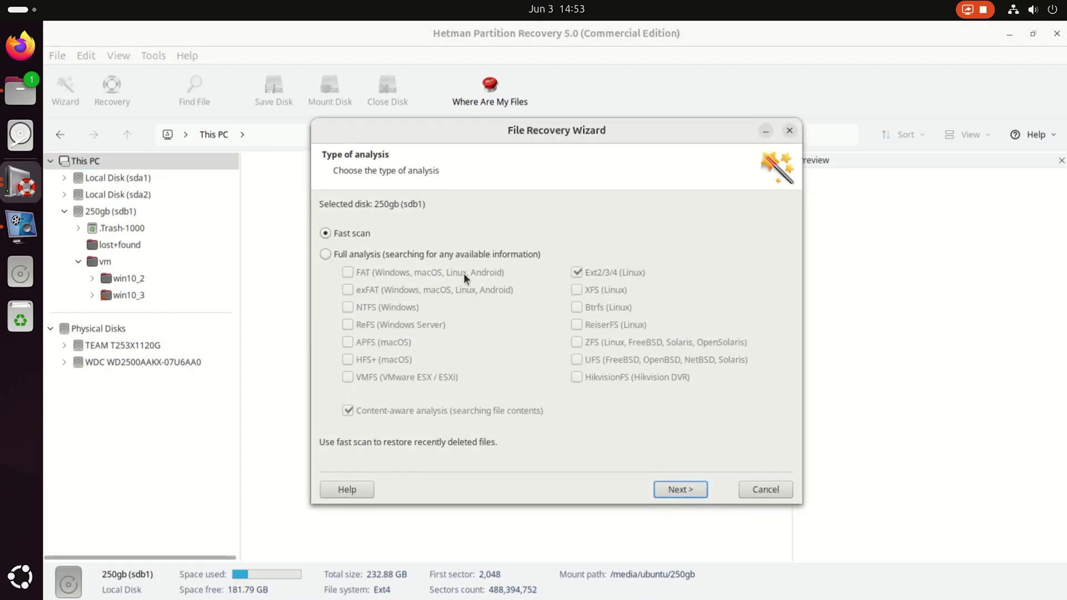
left_click(423, 255)
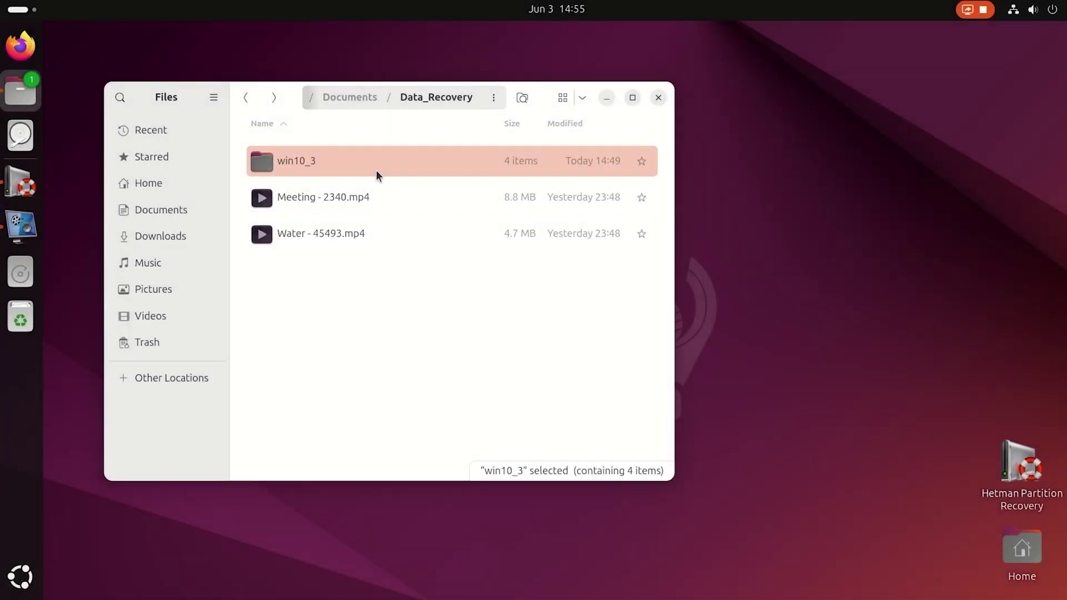
View the recovered win10_3 folder's contents, go back to Data_Recovery, and show all apps
double_click(328, 160)
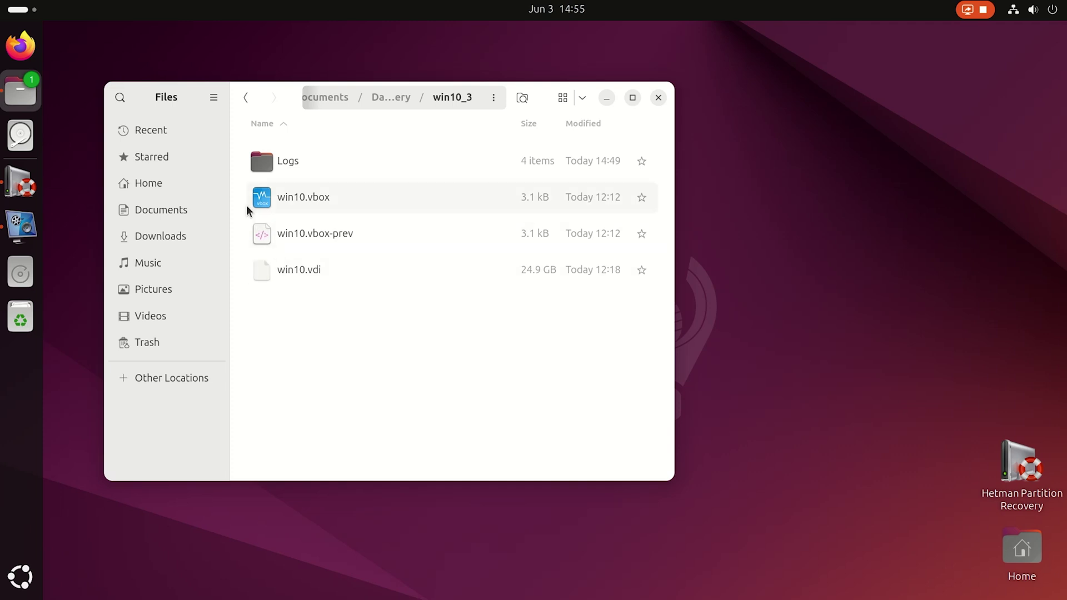
left_click(244, 99)
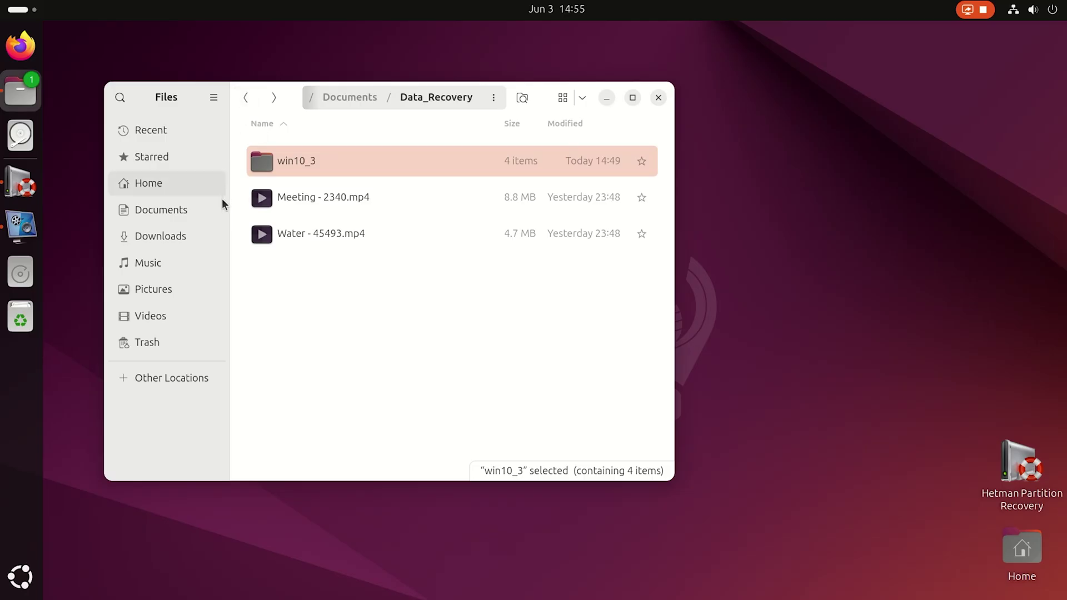
left_click(33, 581)
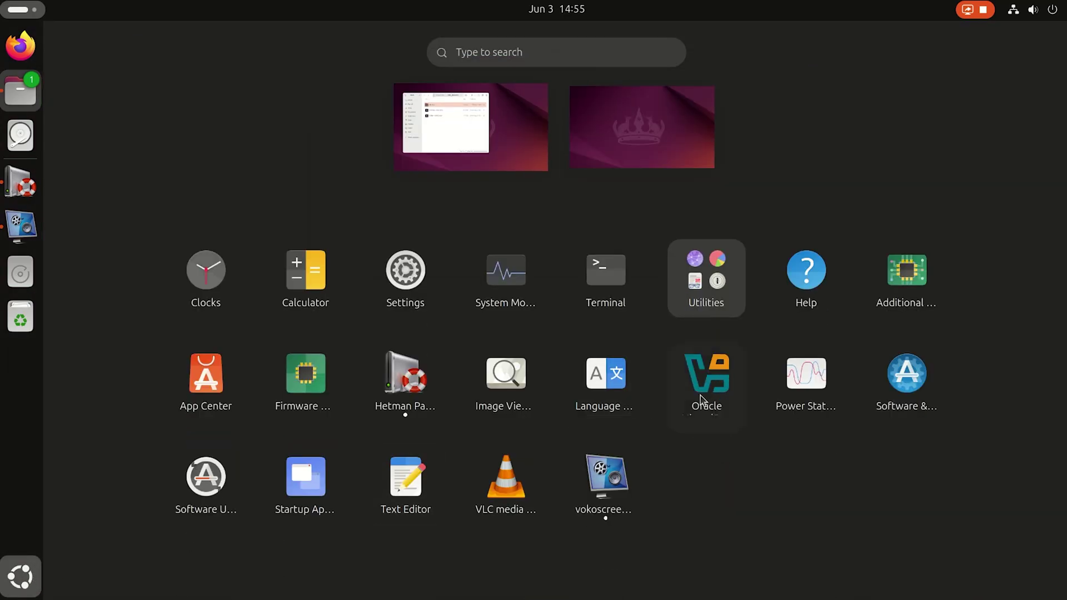
Add Documents/Data_Recovery/win10_3/win10.vbox to VirtualBox and start the win10 machine
left_click(714, 396)
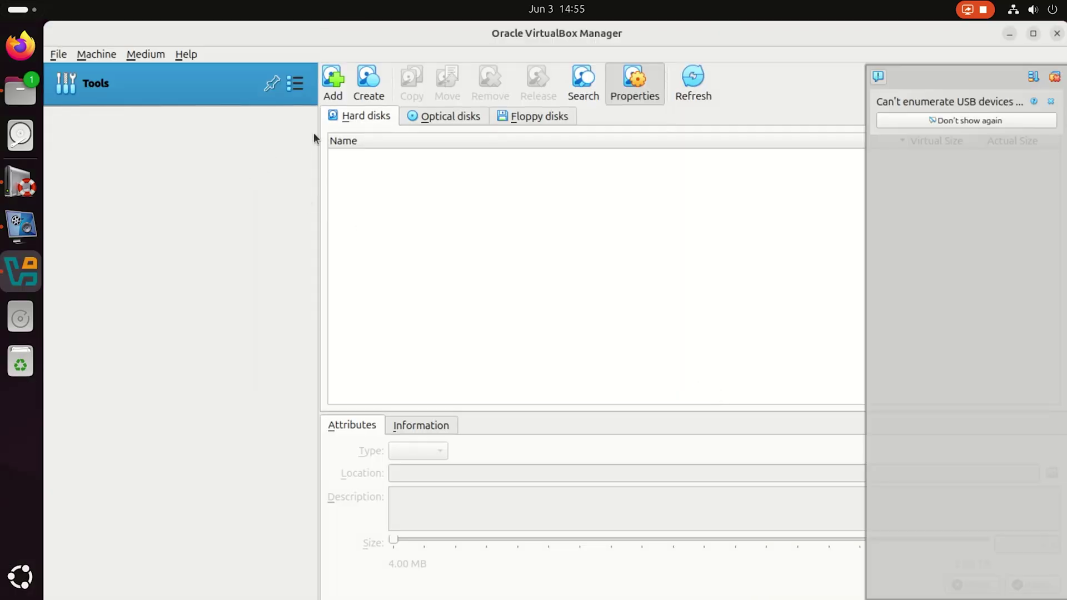
left_click(97, 53)
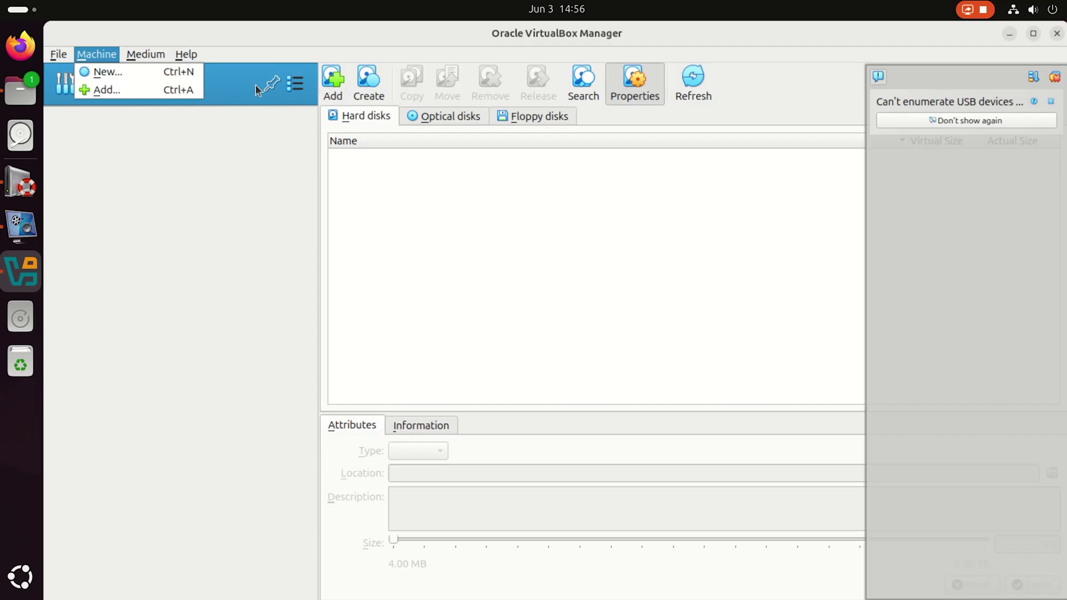
left_click(126, 91)
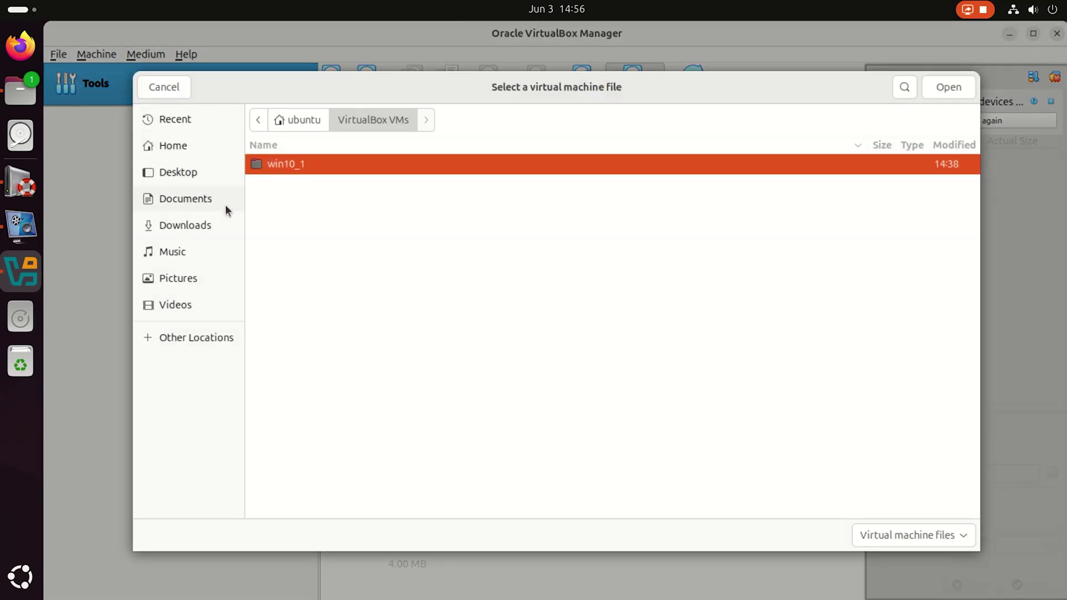
left_click(201, 200)
double_click(318, 163)
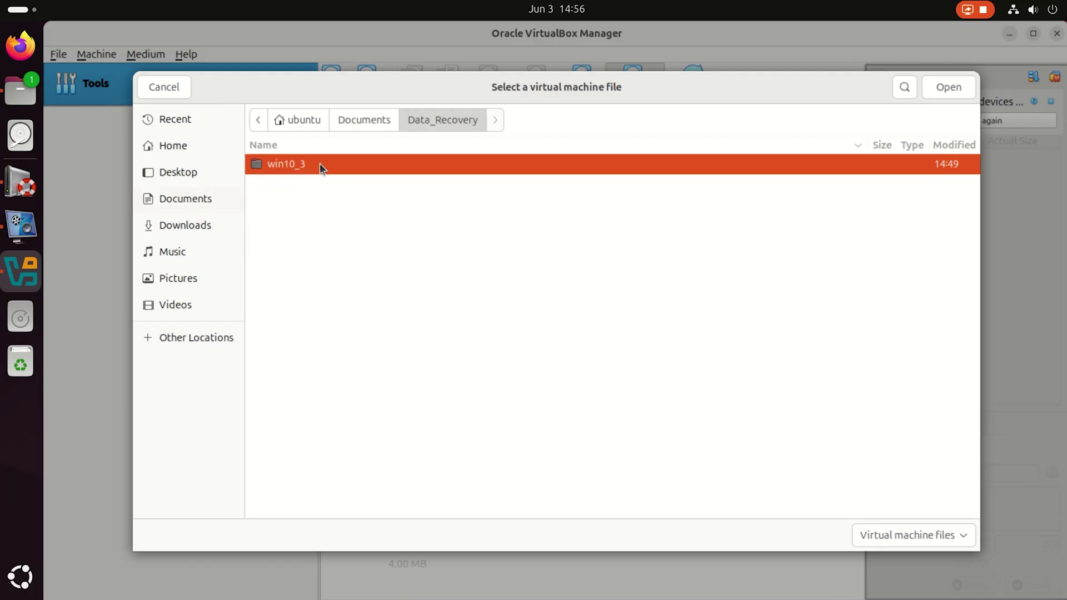
double_click(282, 162)
left_click(295, 185)
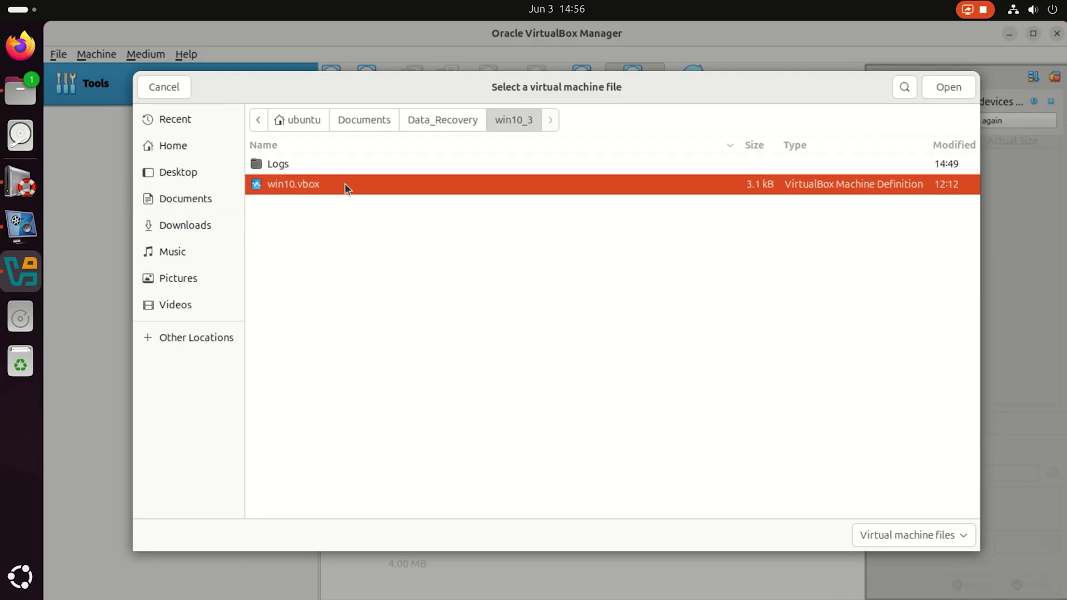
left_click(936, 87)
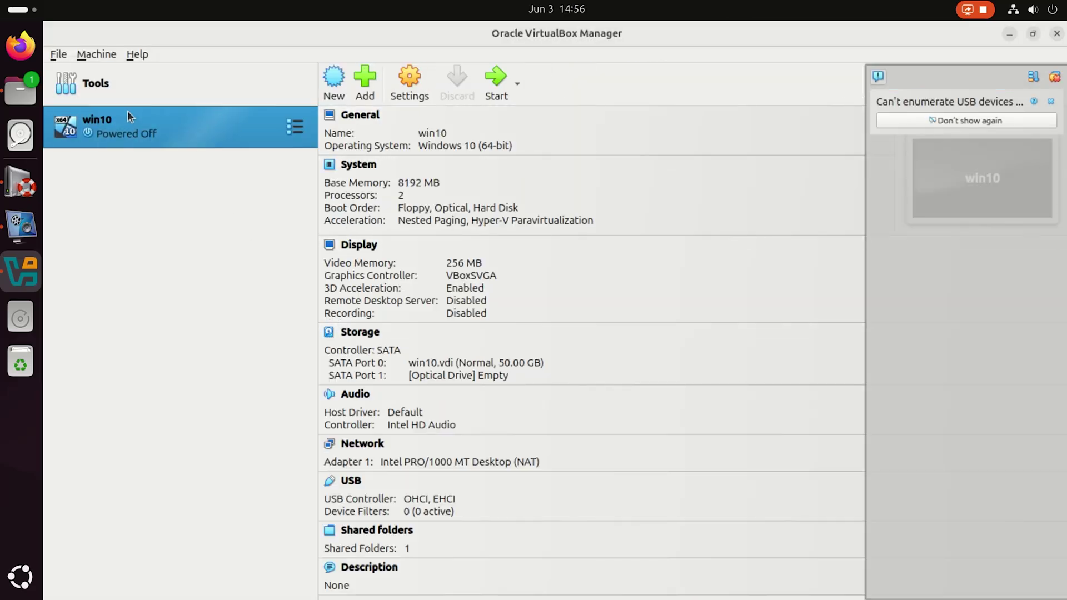
left_click(495, 80)
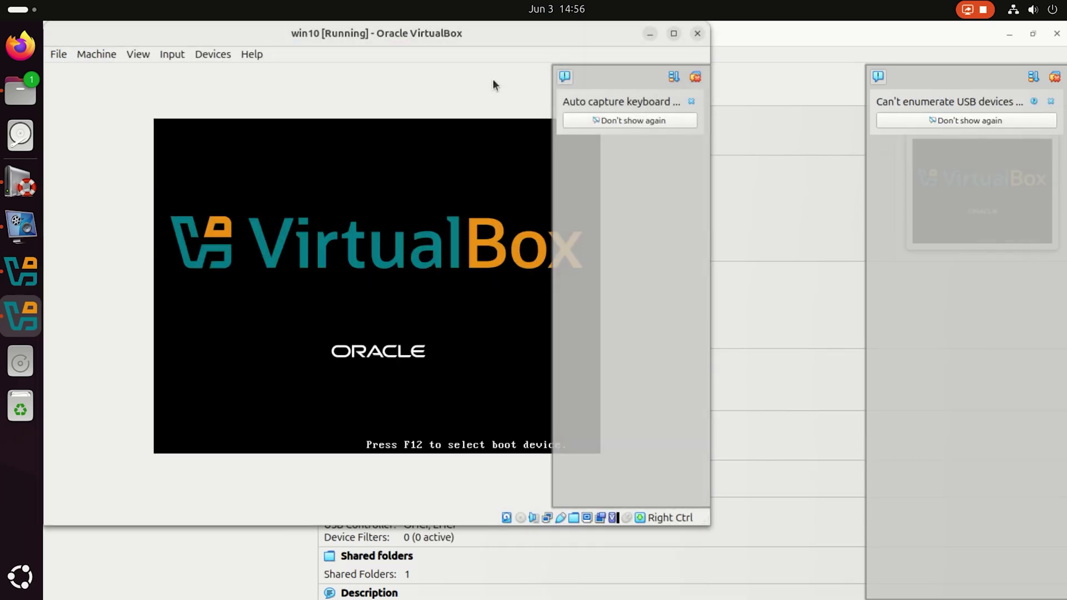
Close VirtualBox Manager and the capture notification, let Windows boot, then launch Hetman Partition Recovery
left_click(1056, 34)
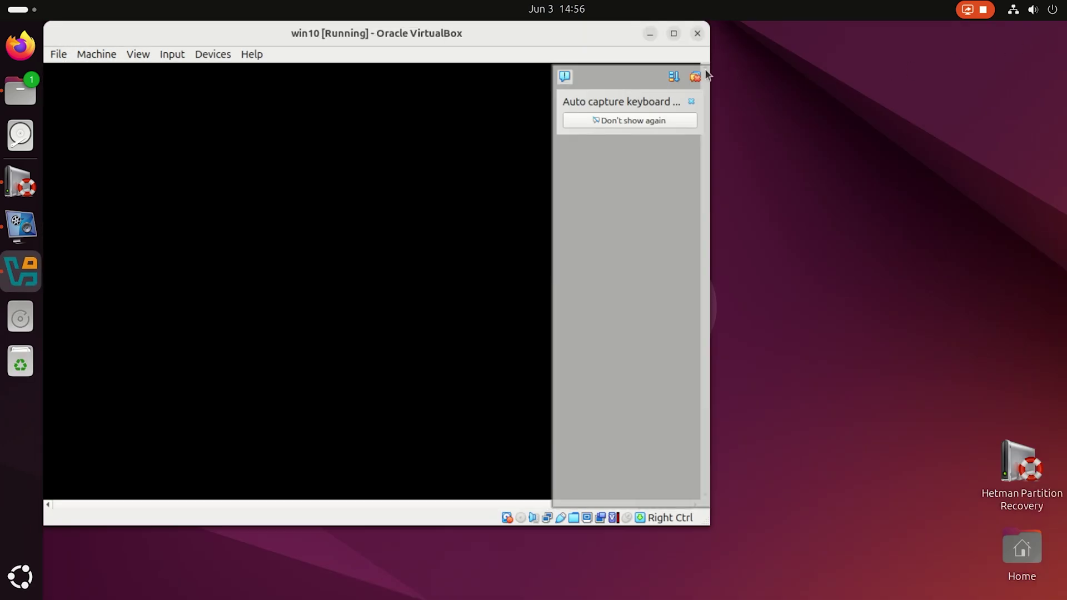
left_click(692, 76)
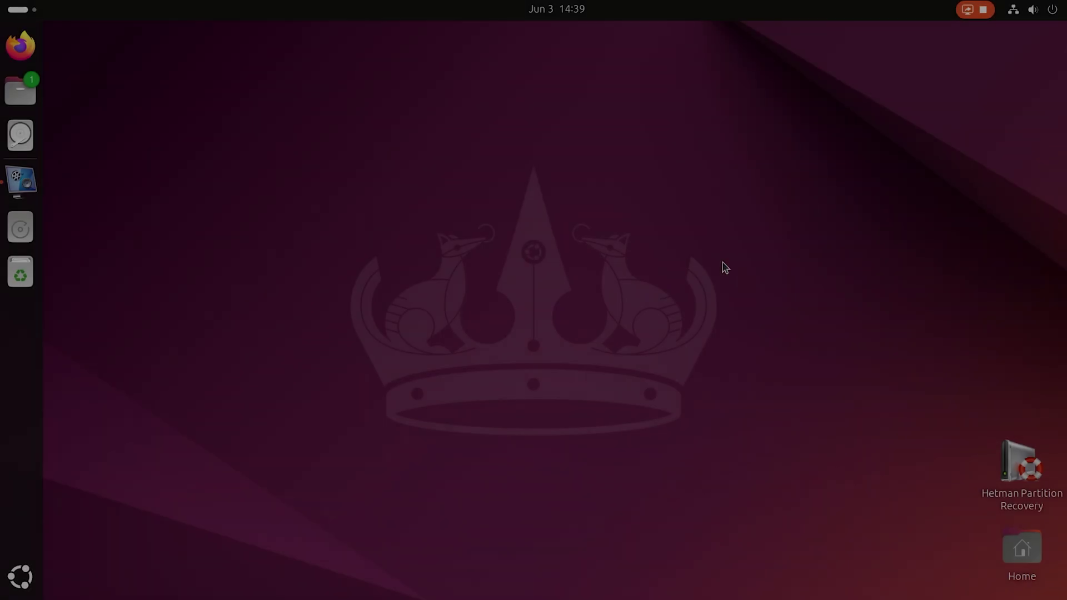
double_click(1021, 473)
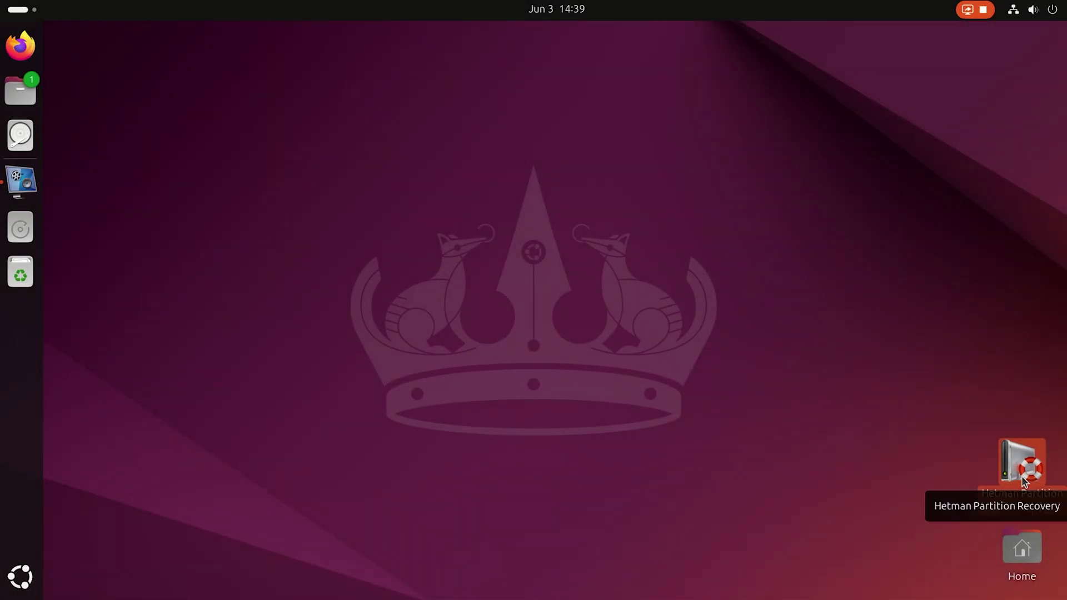
Enter the account password to grant disk access, then review the /dev/sdb and /dev/sda details
type("******")
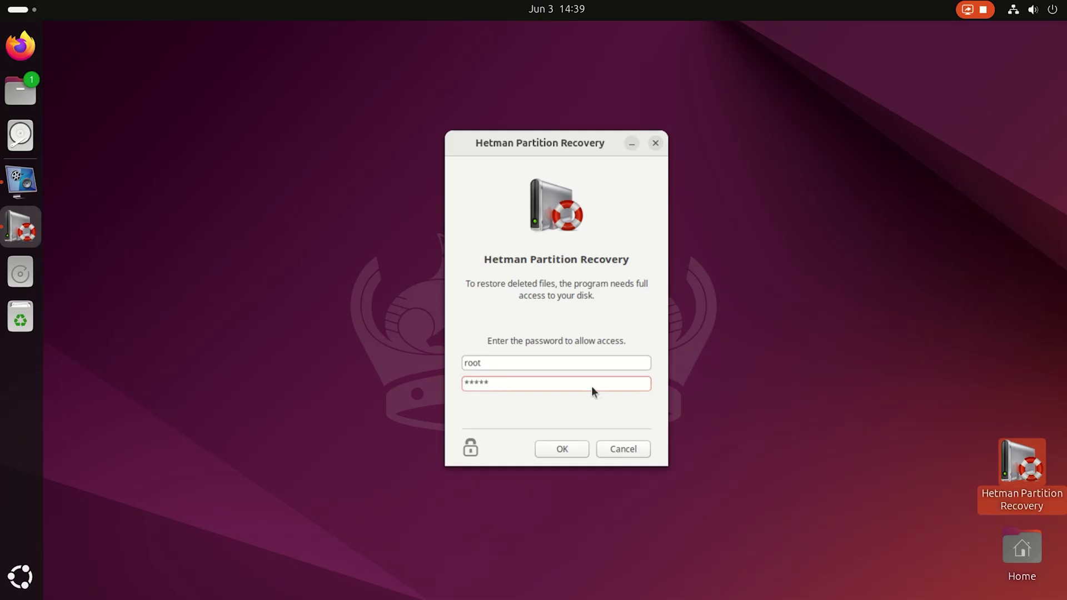
left_click(569, 449)
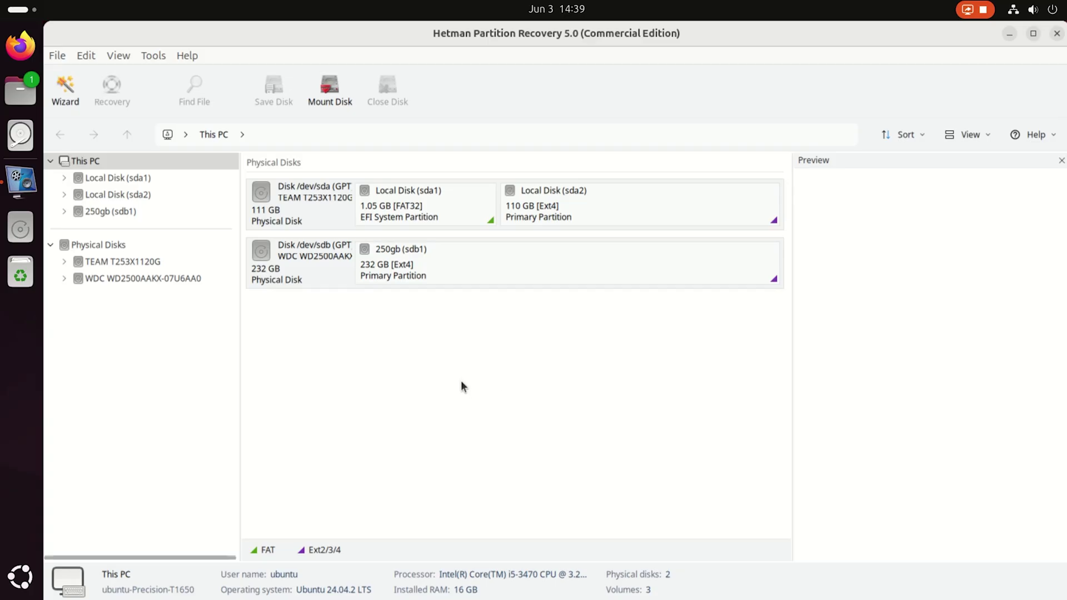
left_click(324, 269)
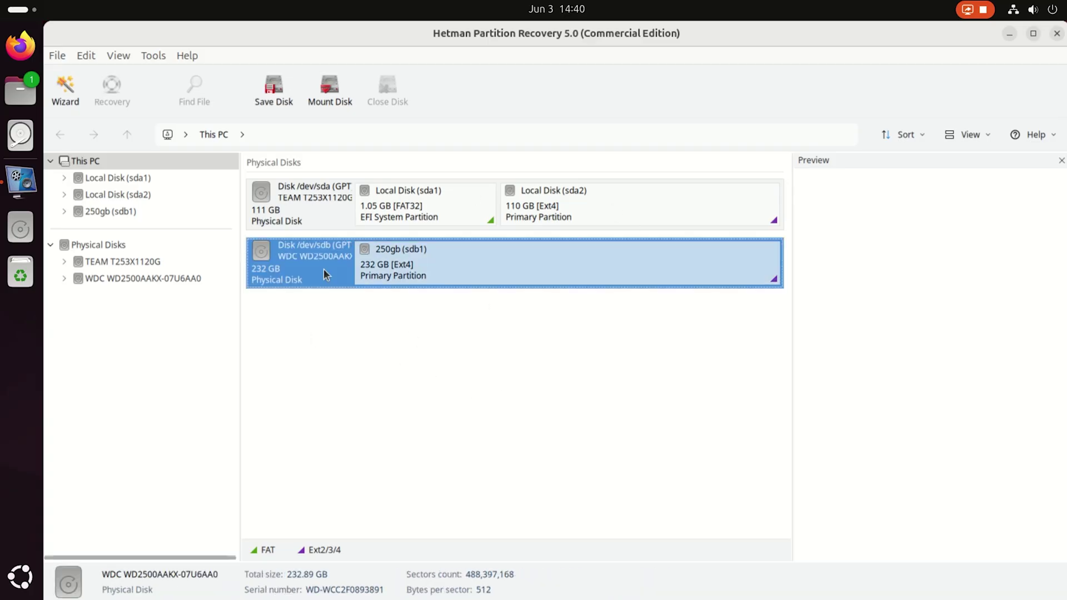
left_click(324, 207)
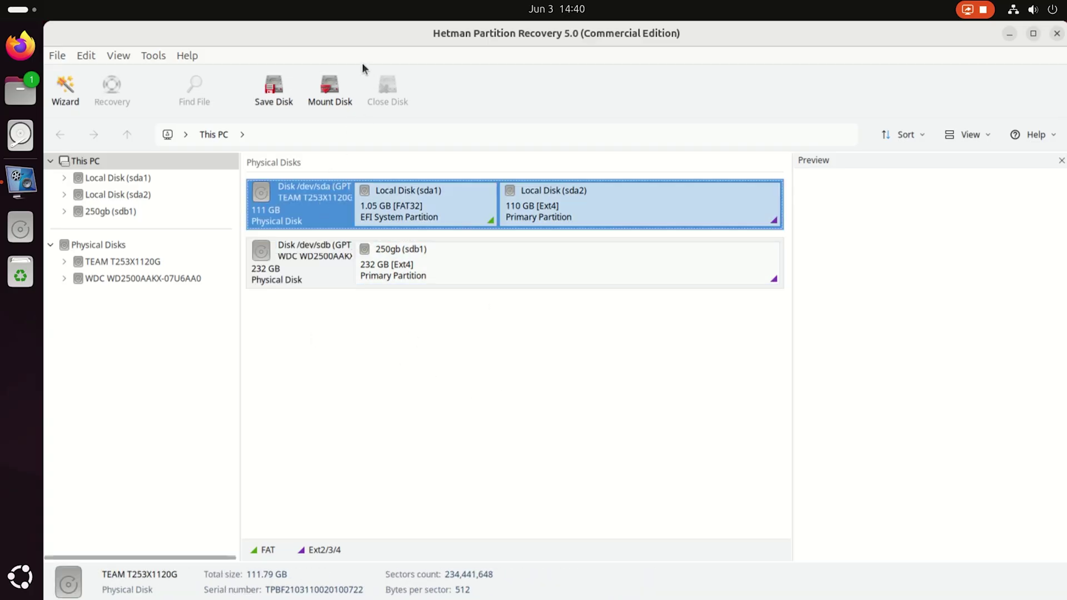
Mount the VirtualBox (*.vdi) image win10.vdi from VirtualBox VMs/win10_1
left_click(331, 89)
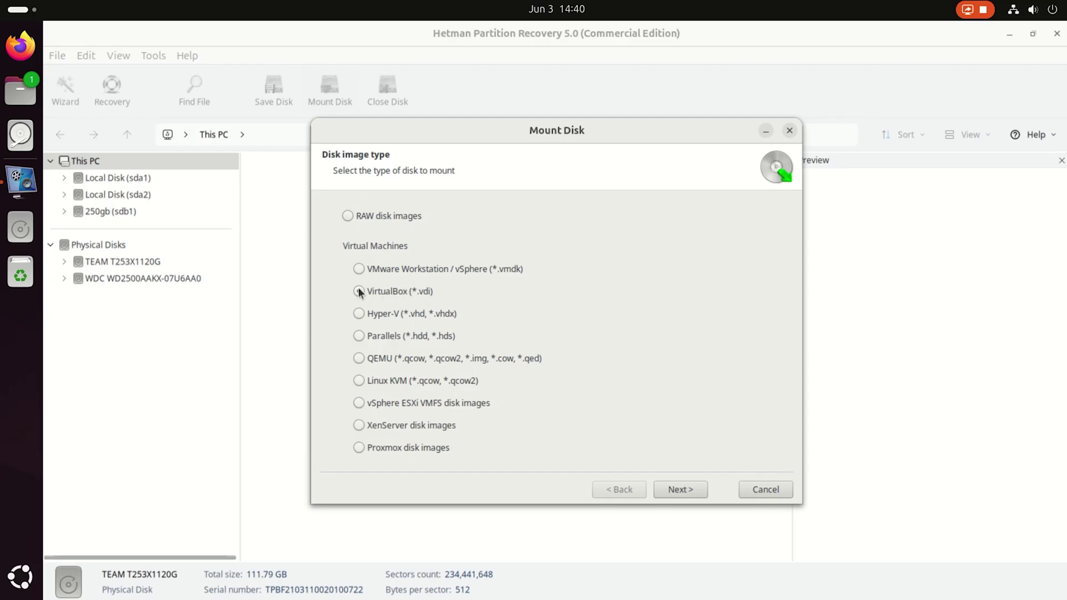
left_click(680, 491)
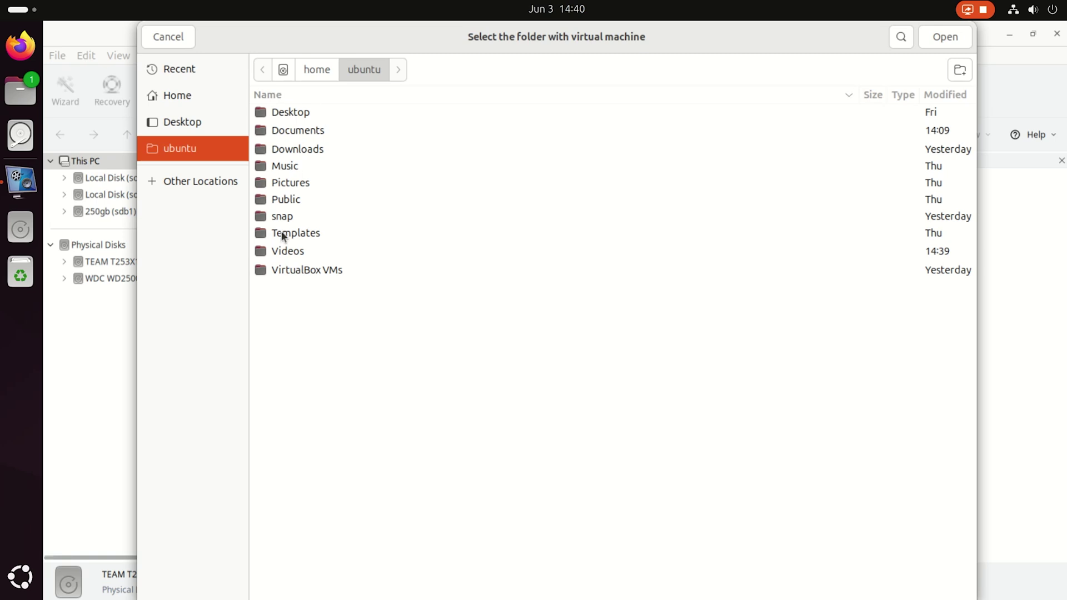
left_click(299, 272)
double_click(329, 273)
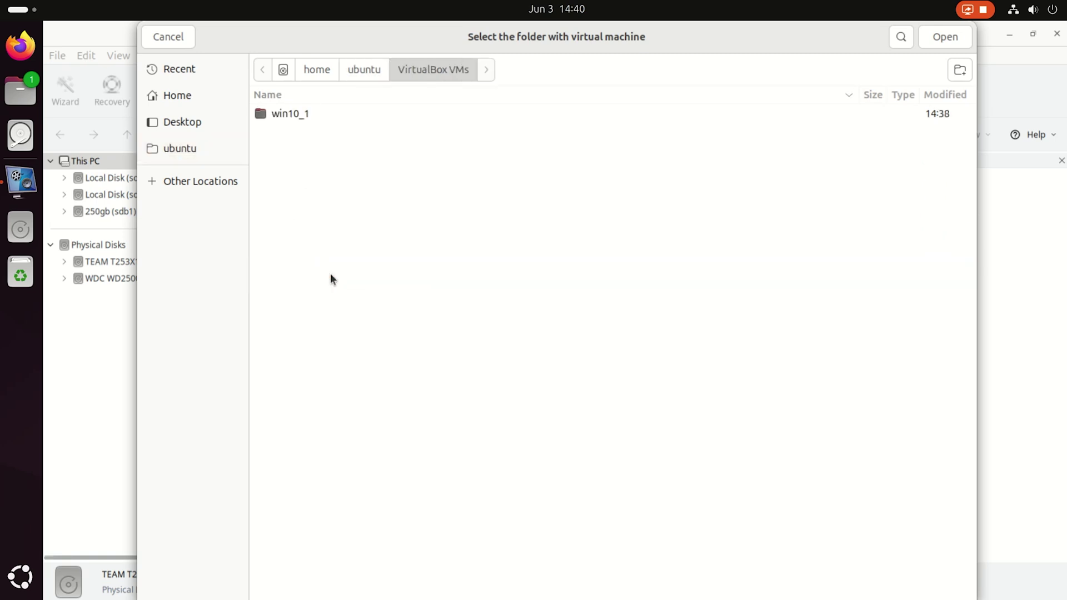
left_click(279, 115)
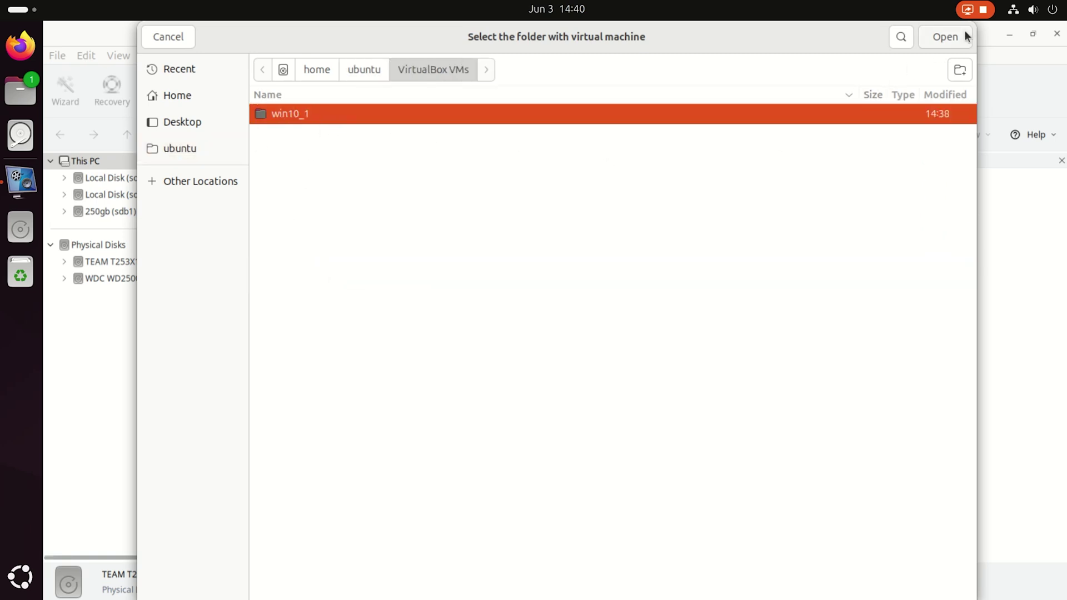
left_click(938, 40)
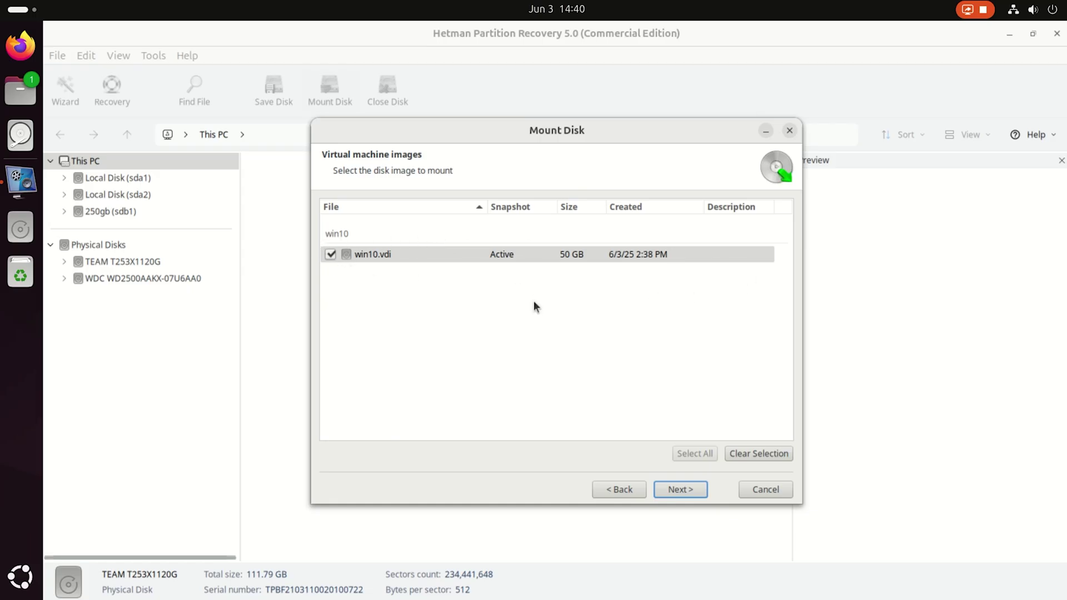
left_click(694, 492)
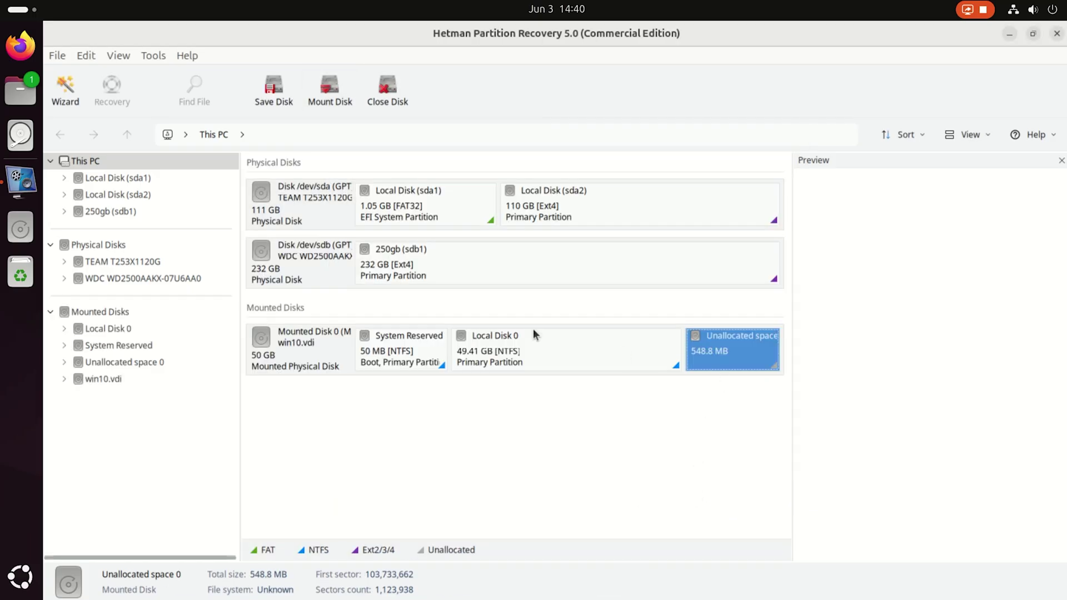
Select Mounted Disk 0 (win10.vdi) to show its 50 GB, 104,857,600-sector details
left_click(300, 332)
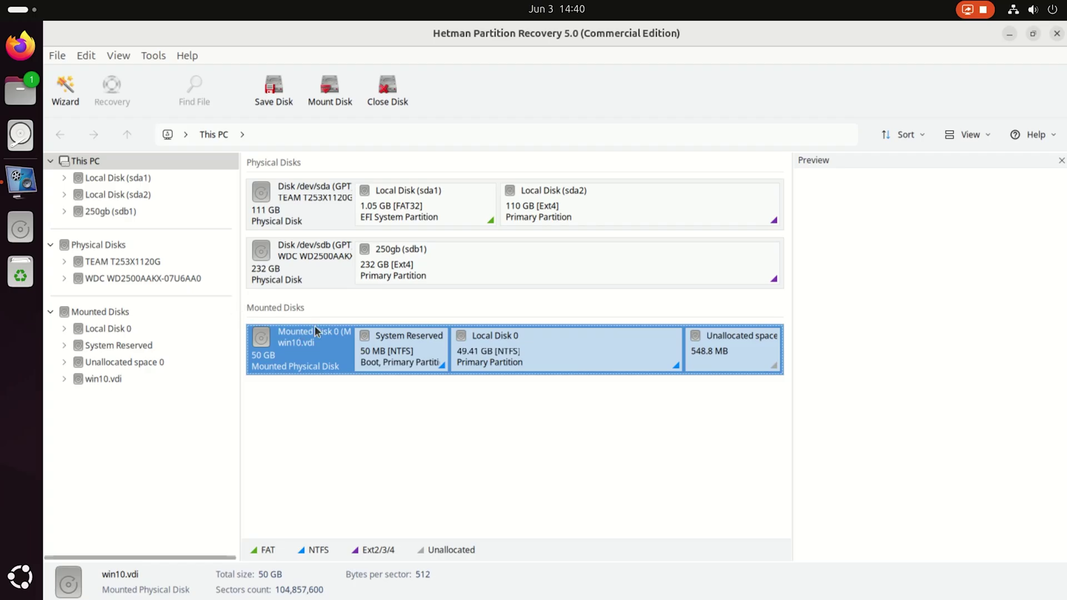